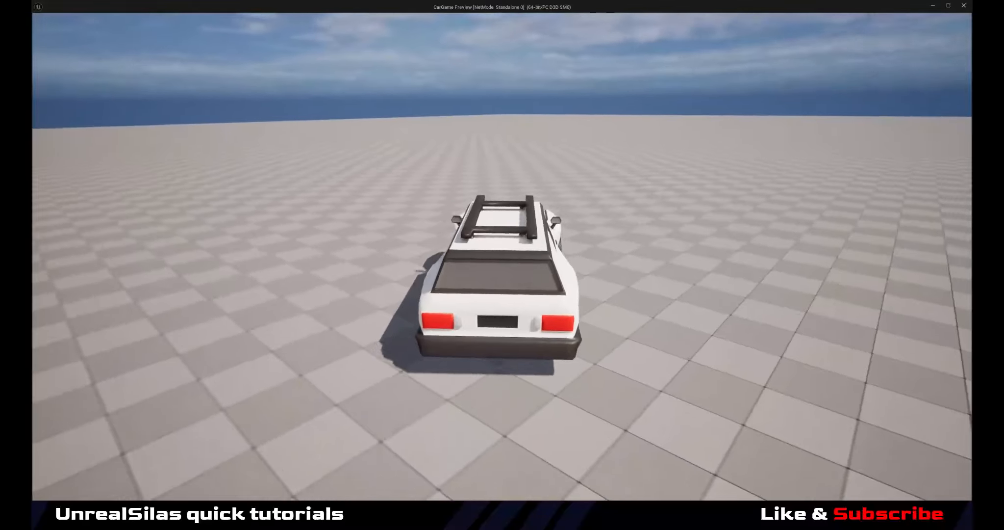
key("a")
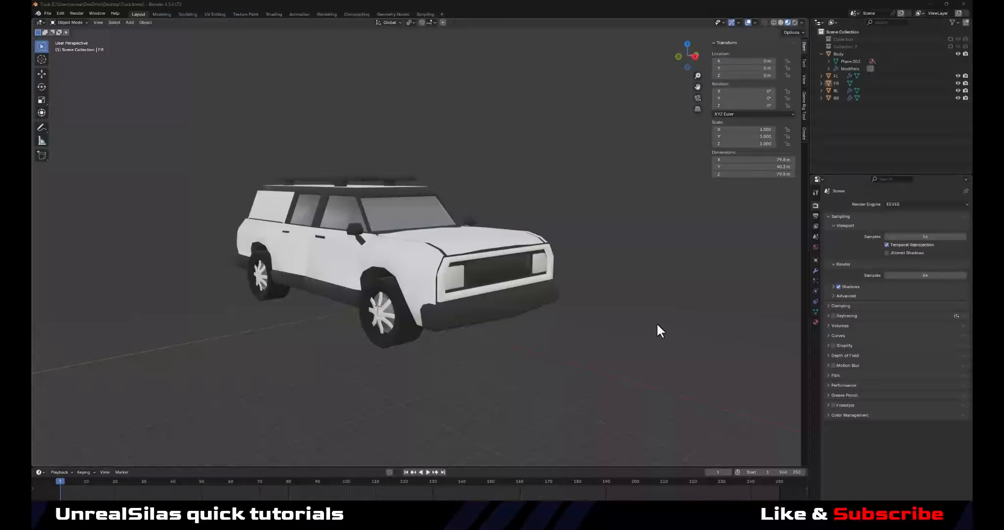
- Set the scene's unit scale to 0.01
middle_click_drag(656, 329, 548, 342)
left_click(814, 236)
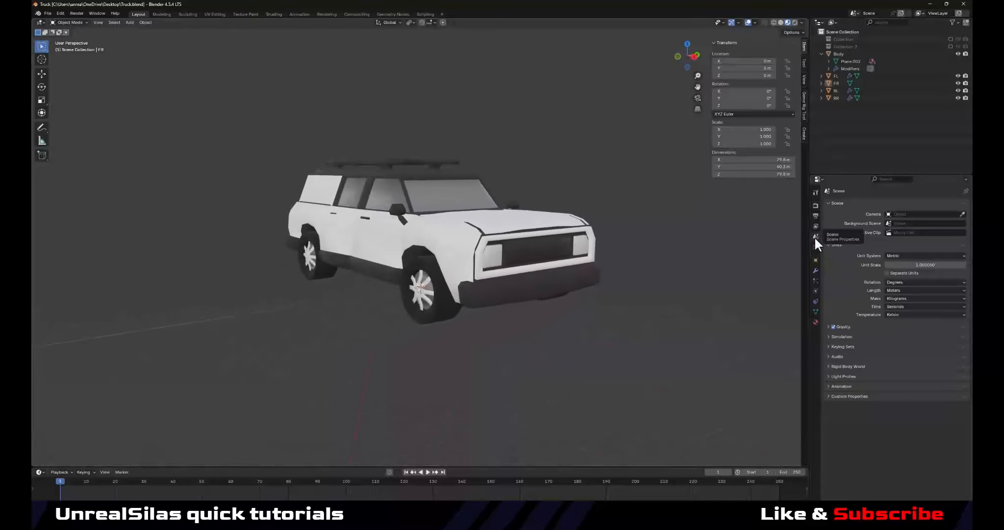
left_click(906, 265)
type("0.01")
key("Return")
- Examine the truck to see how the body and the individual wheels are split into separate objects
middle_click_drag(525, 345, 524, 350)
scroll(522, 350, "up", 2)
left_click(499, 327)
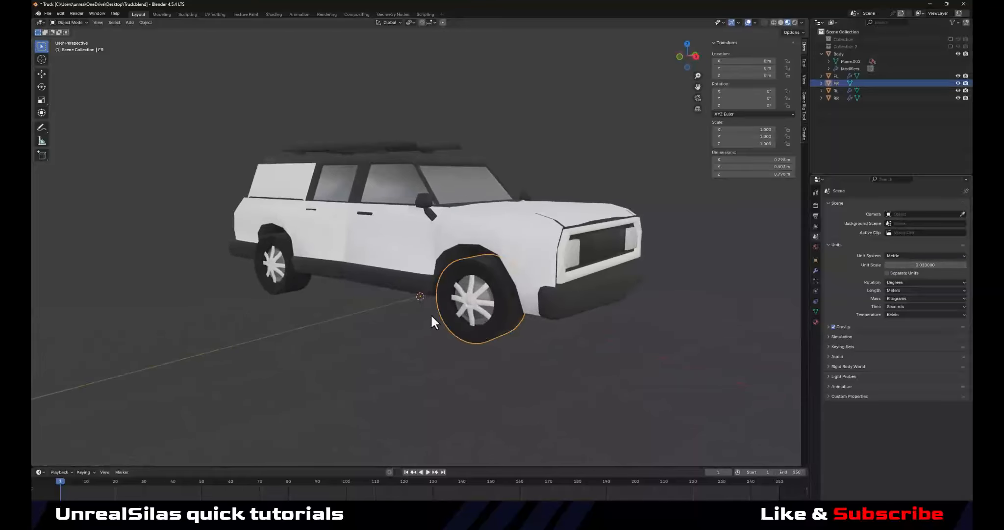
left_click(414, 277)
left_click(455, 309)
left_click(403, 265)
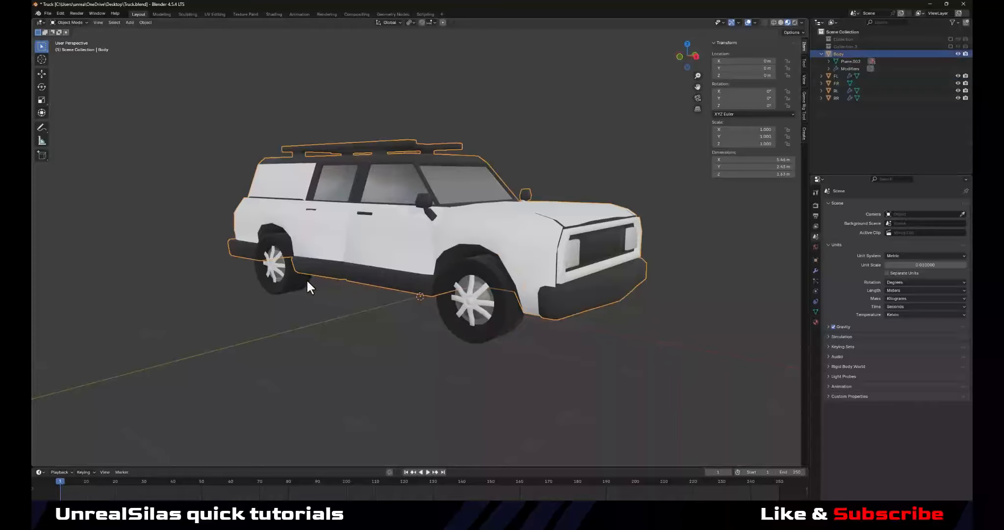
left_click(278, 279)
left_click(355, 332)
left_click(451, 313)
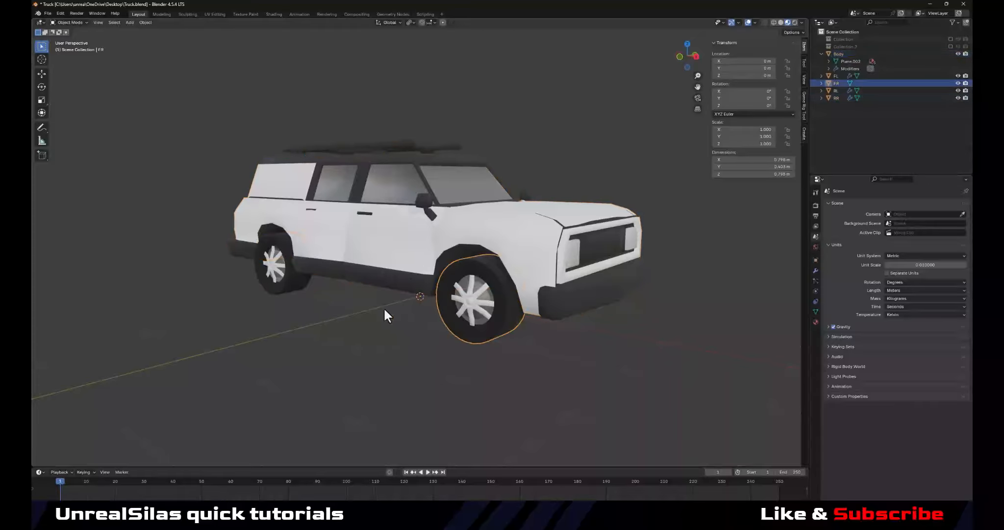
left_click(282, 277)
middle_click_drag(287, 281, 311, 298)
scroll(388, 280, "up", 5)
scroll(387, 289, "down", 4)
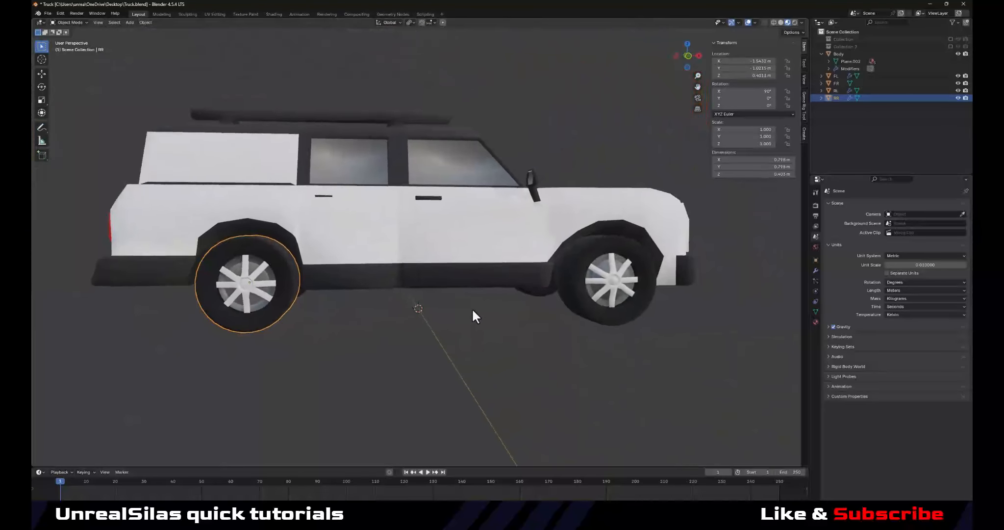
middle_click_drag(475, 317, 433, 309)
- Set the front right wheel's origin to its center of mass (volume)
left_click(485, 340)
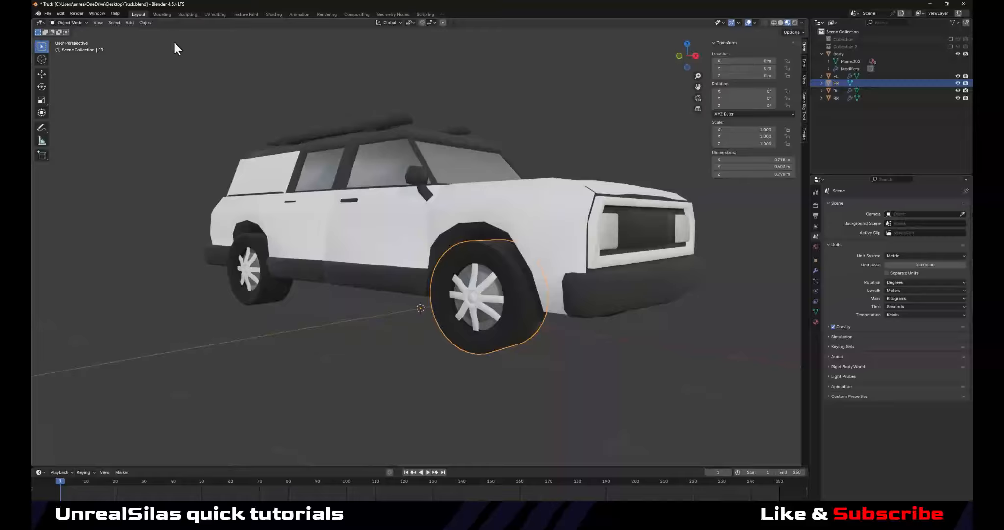
left_click(145, 23)
mouse_move(161, 38)
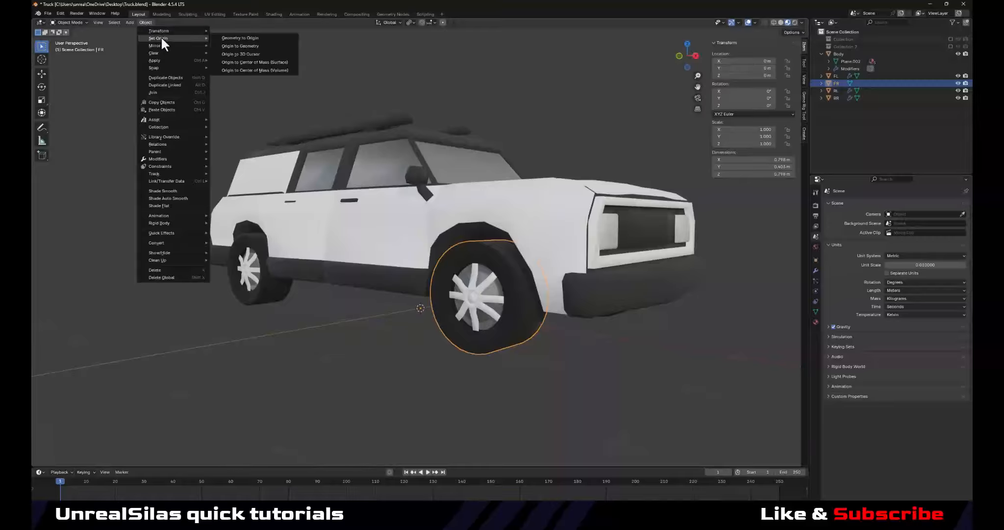
left_click(269, 70)
left_click(419, 382)
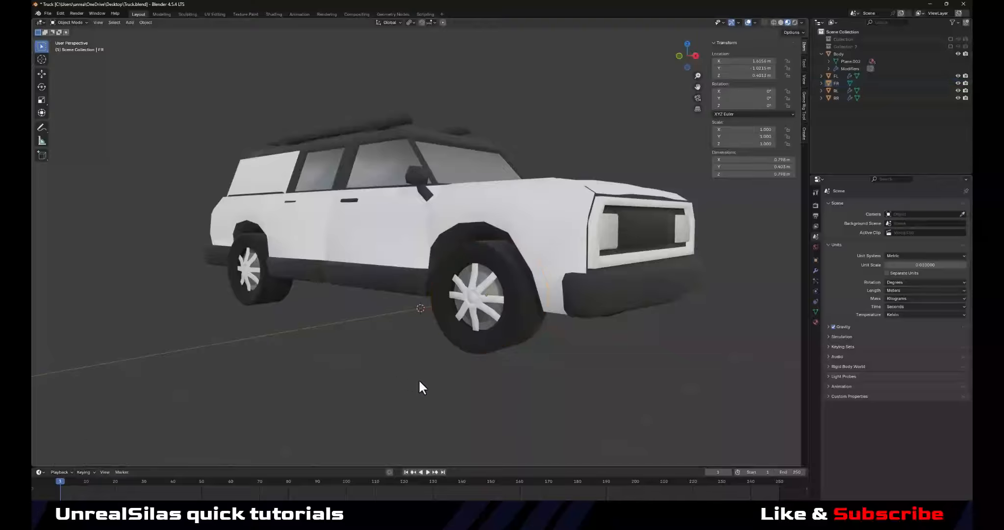
- Parent all four wheels to the truck body as Object (Keep Transform)
middle_click_drag(420, 382, 437, 343)
left_click(402, 288)
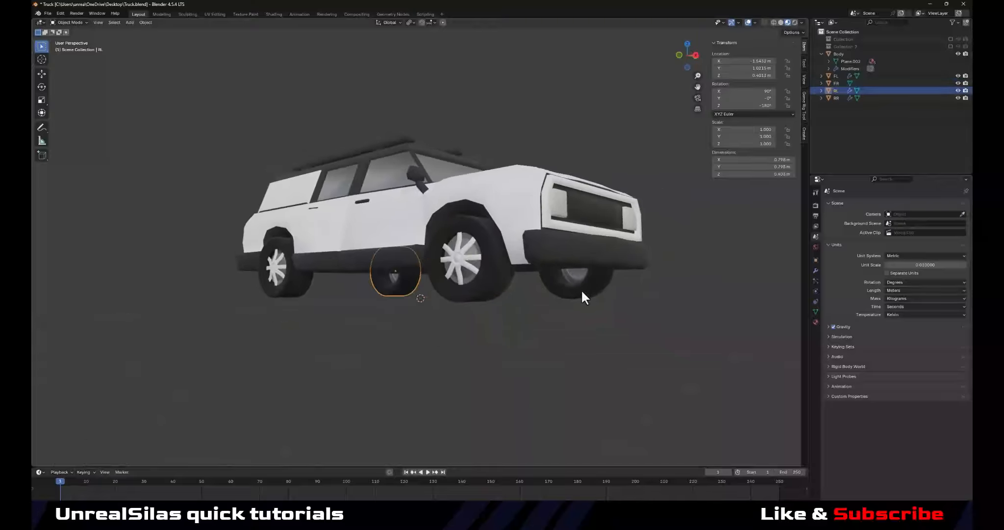
left_click(581, 289, "shift")
left_click(463, 294, "shift")
left_click(283, 285, "shift")
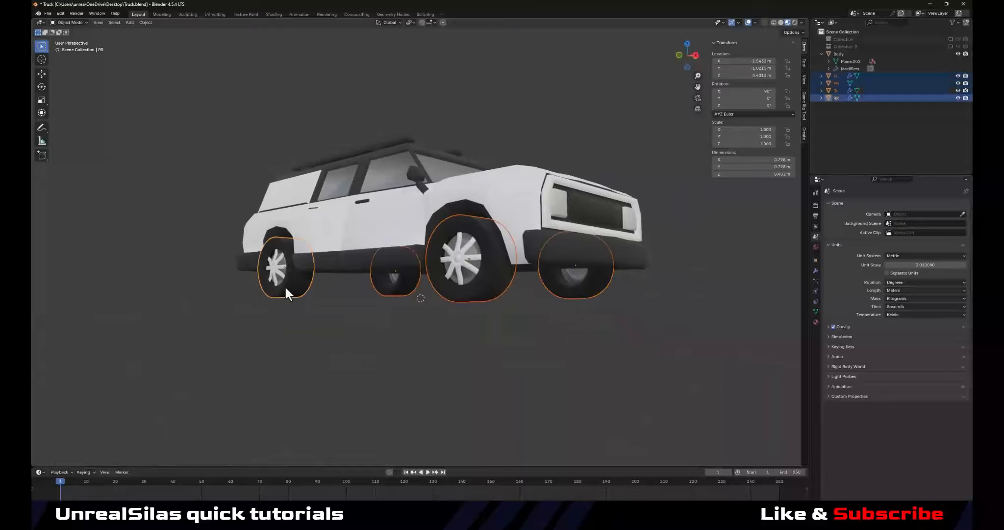
middle_click_drag(372, 269, 378, 276)
left_click(425, 242, "shift")
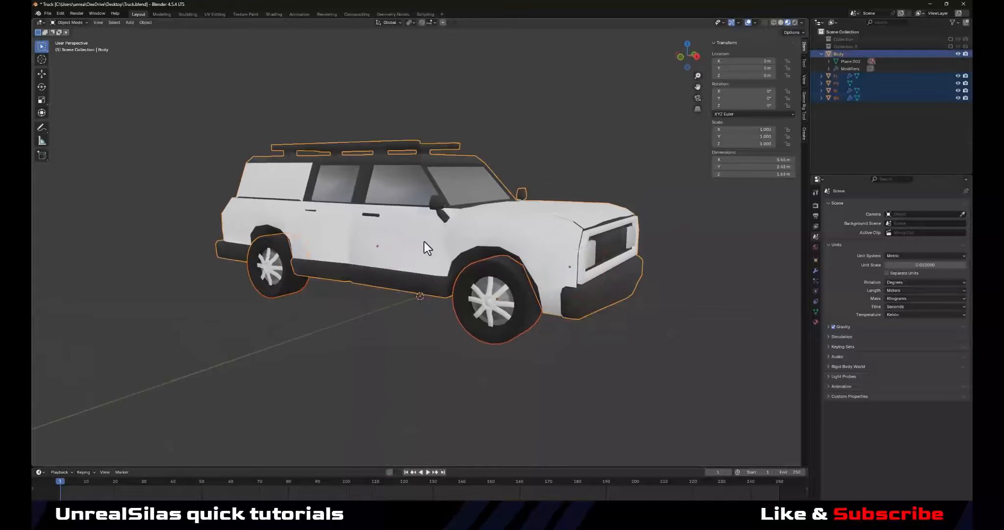
key("ctrl+p")
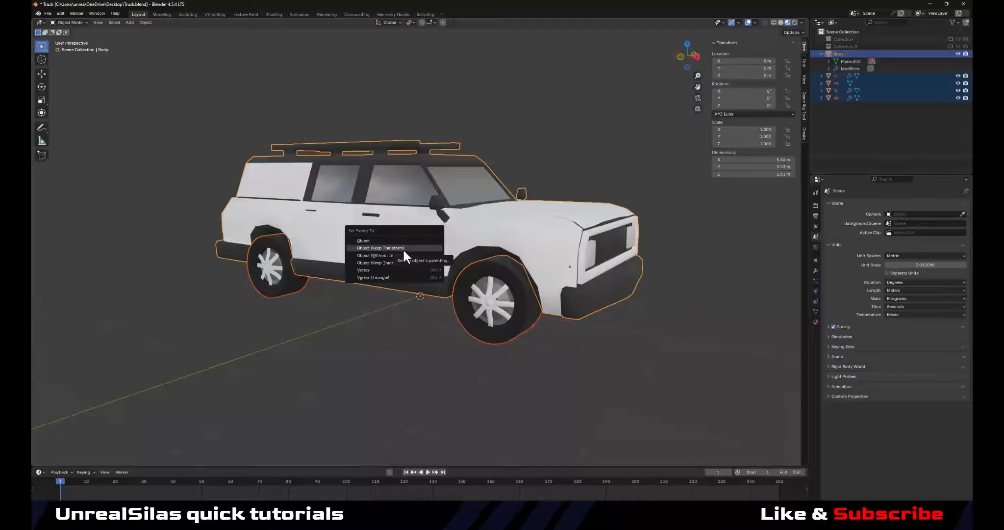
left_click(403, 248)
- Save the Blender file and export the truck as FBX
key("ctrl+s")
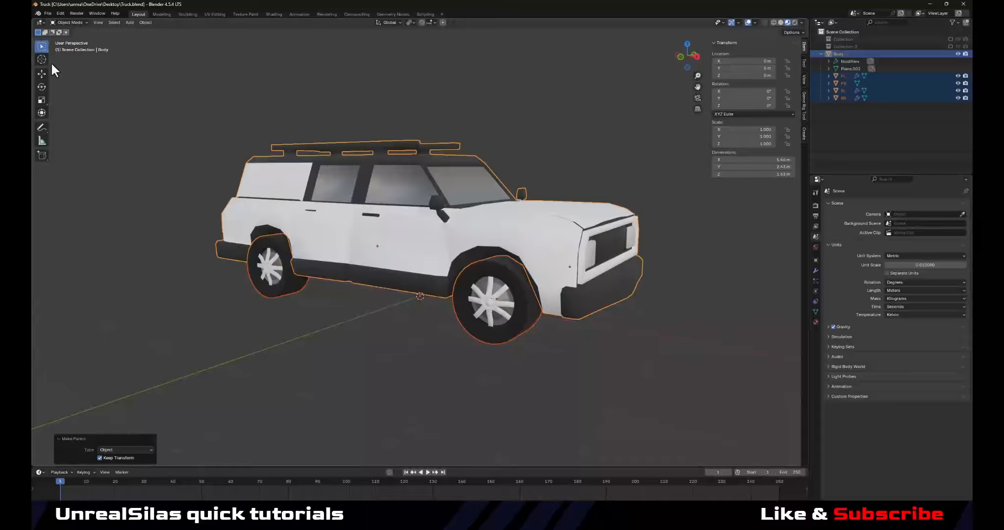
left_click(52, 10)
mouse_move(60, 122)
left_click(147, 191)
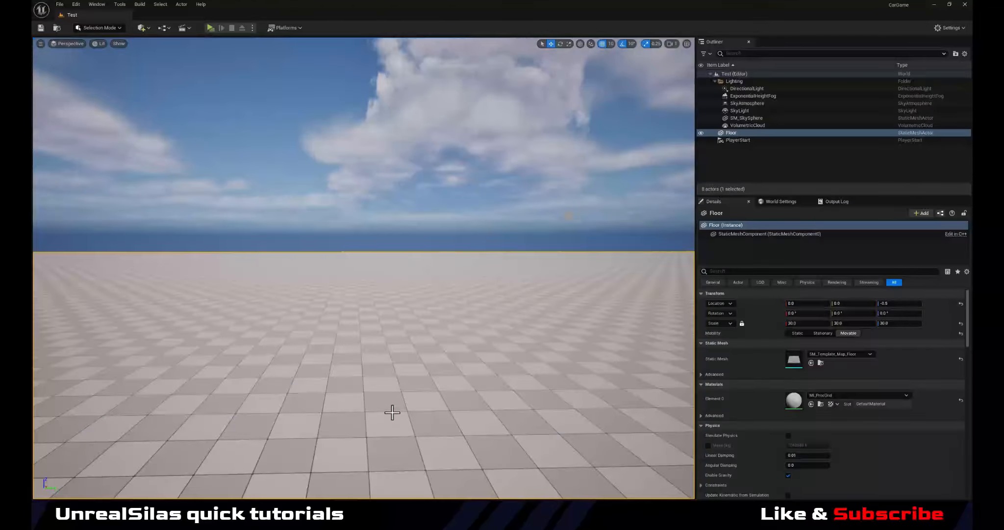
- Switch to Unreal Engine and search the plugins for "chaos vehic" to check whether ChaosVehiclesPlugin is enabled
key("ctrl+space")
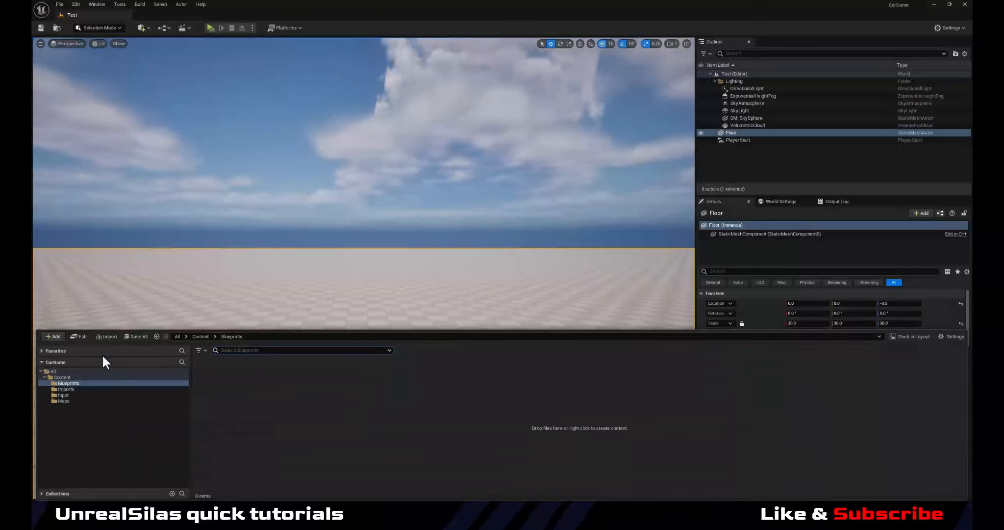
left_click(75, 6)
left_click(101, 126)
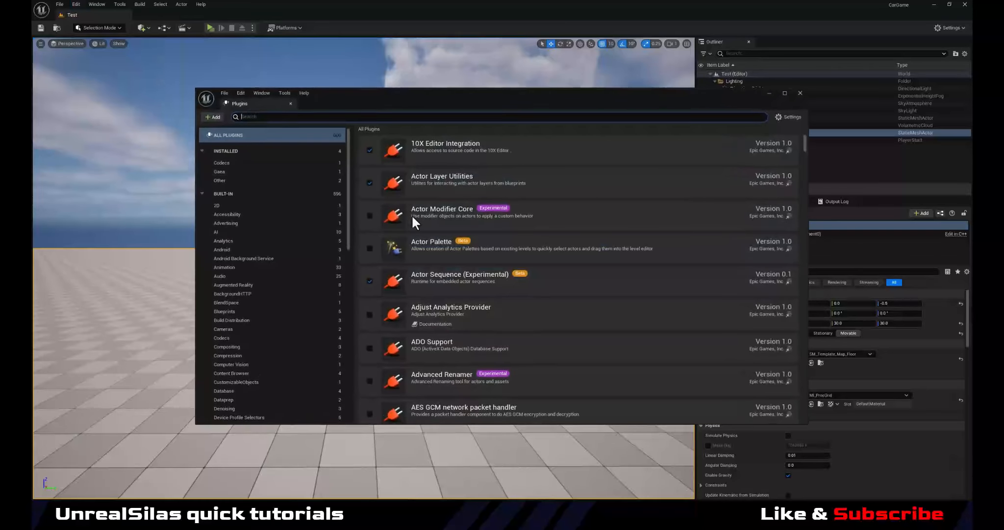
type("ch")
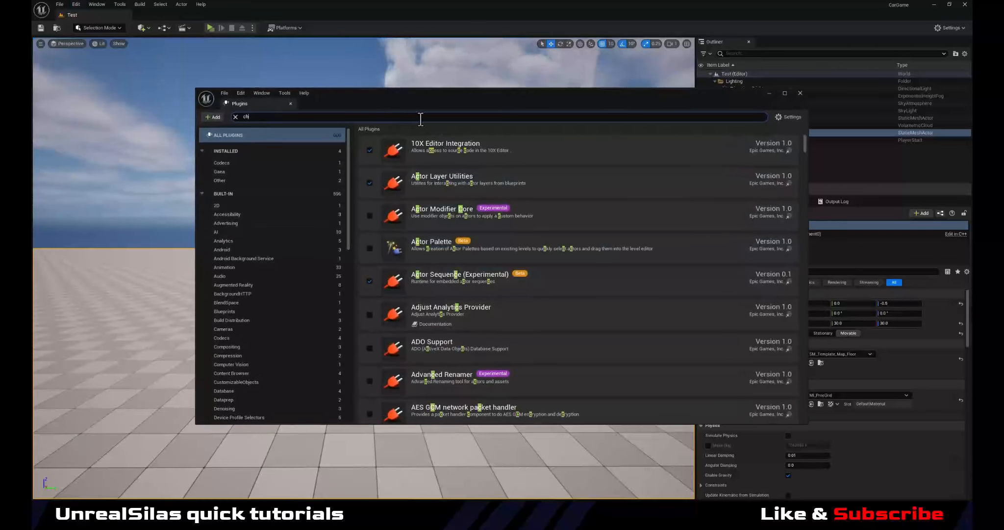
type("aos")
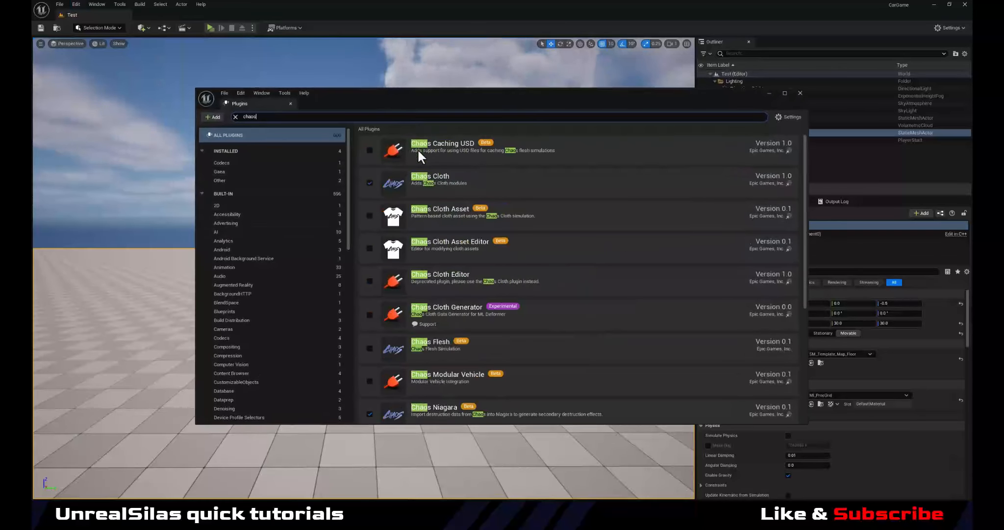
type(" vehi")
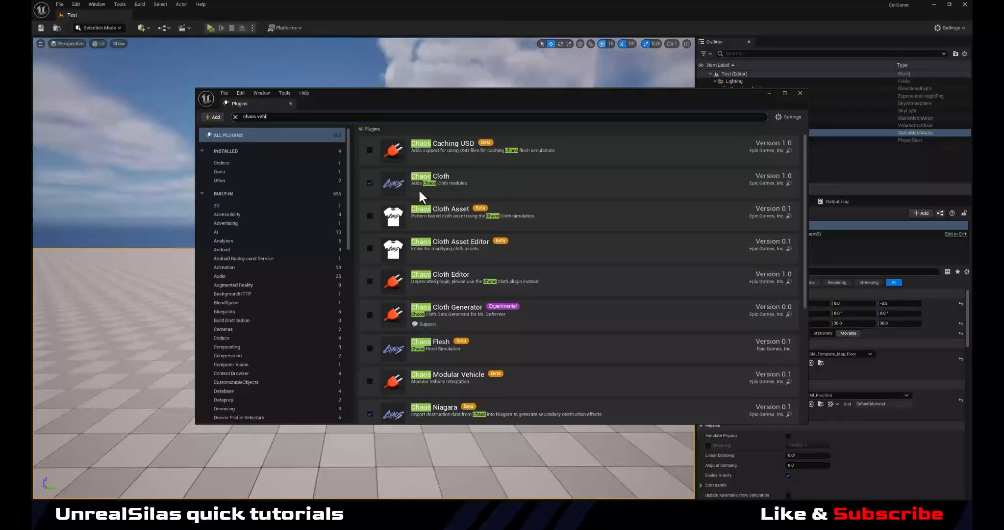
type("c")
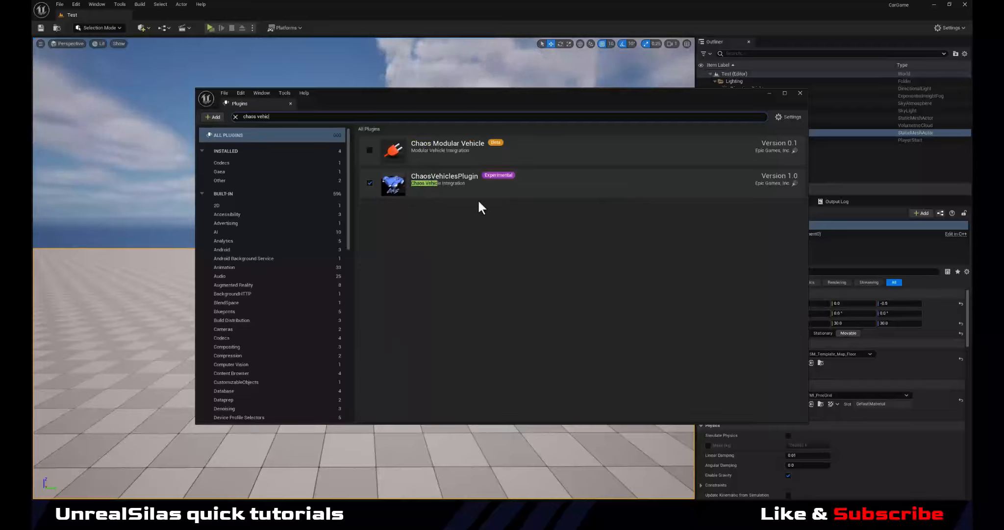
left_click(485, 183)
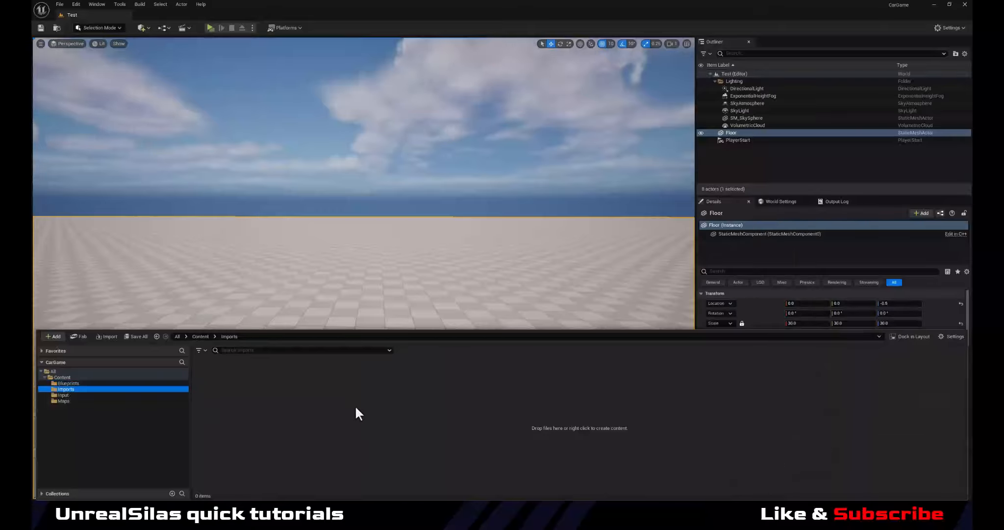
- Import Truck.fbx from the Desktop into the Imports folder as a skeletal mesh
right_click(326, 407)
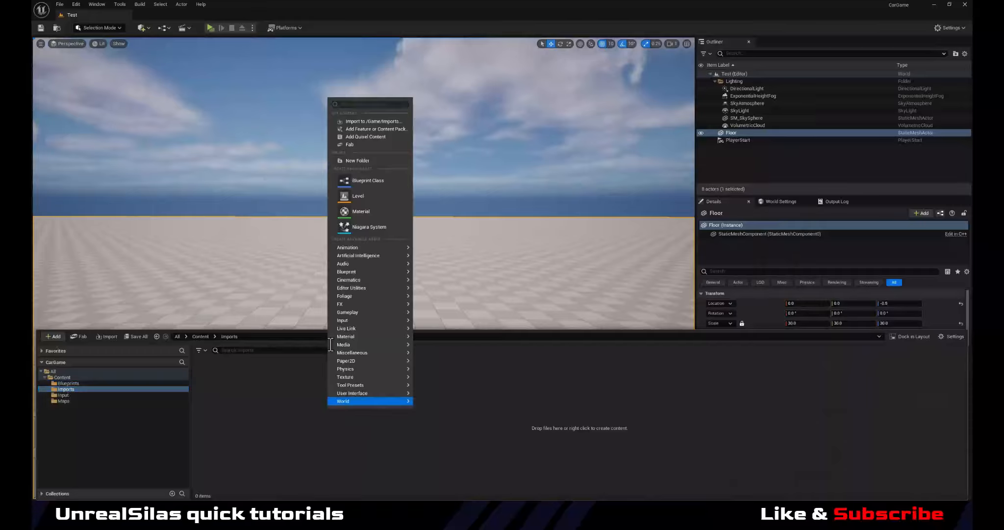
left_click(360, 127)
left_click(140, 73)
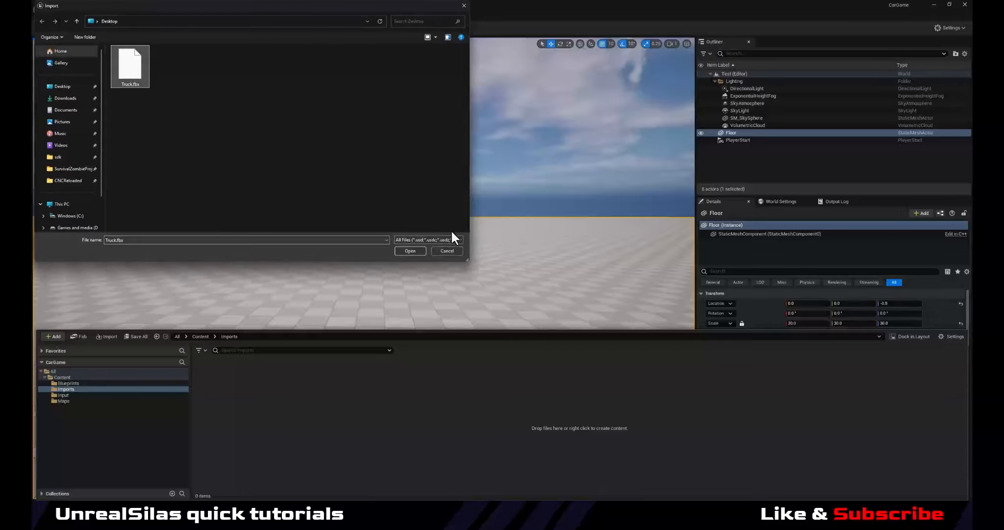
left_click(408, 250)
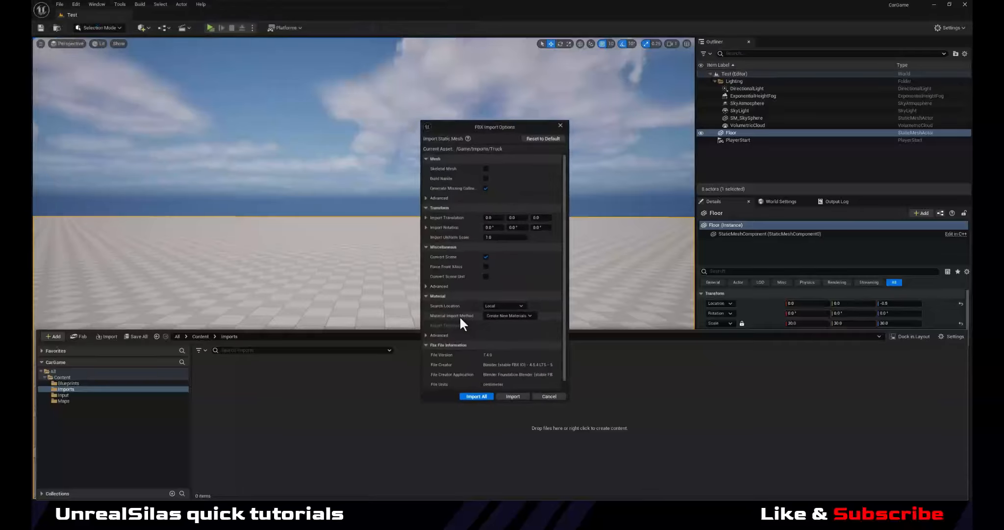
left_click(486, 167)
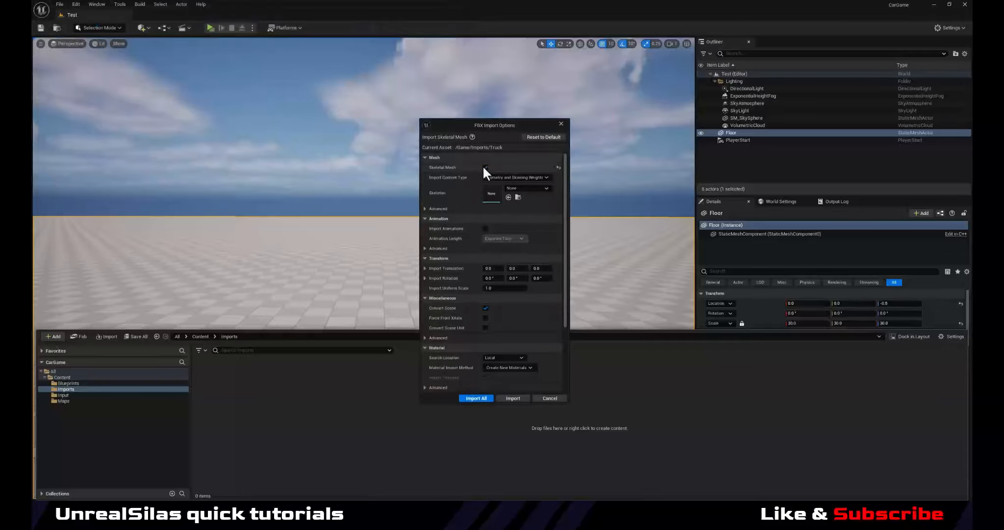
left_click(503, 398)
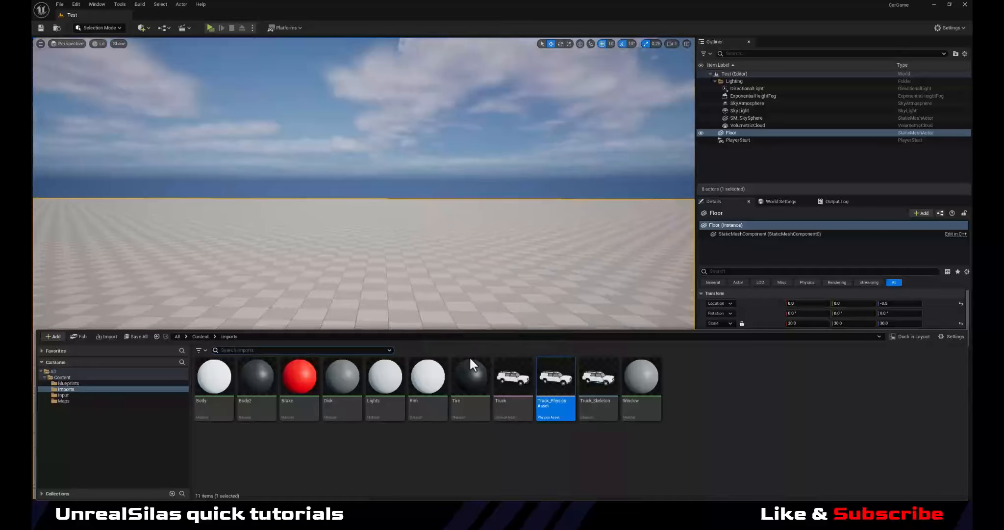
- Open the Truck_PhysicsAsset and delete all physics bodies from Body to RR
double_click(553, 384)
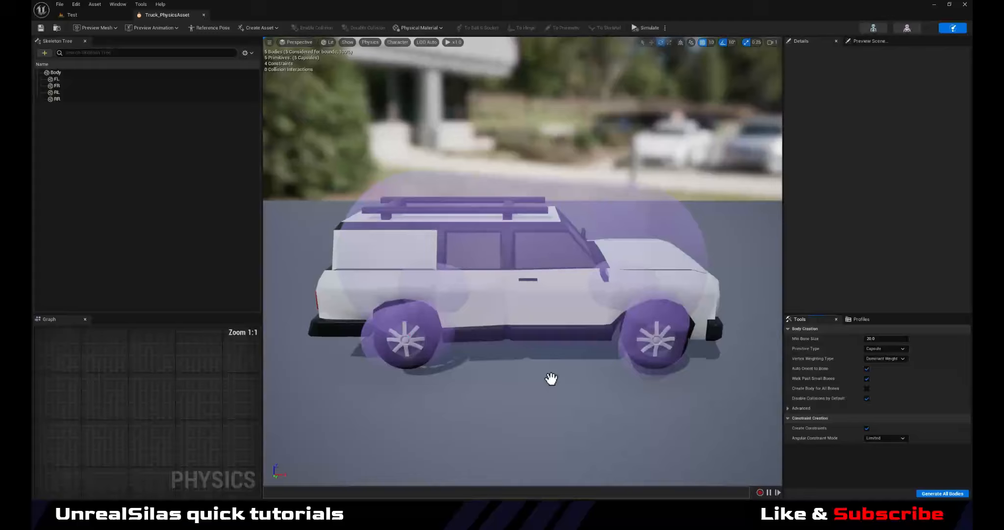
left_click(61, 74)
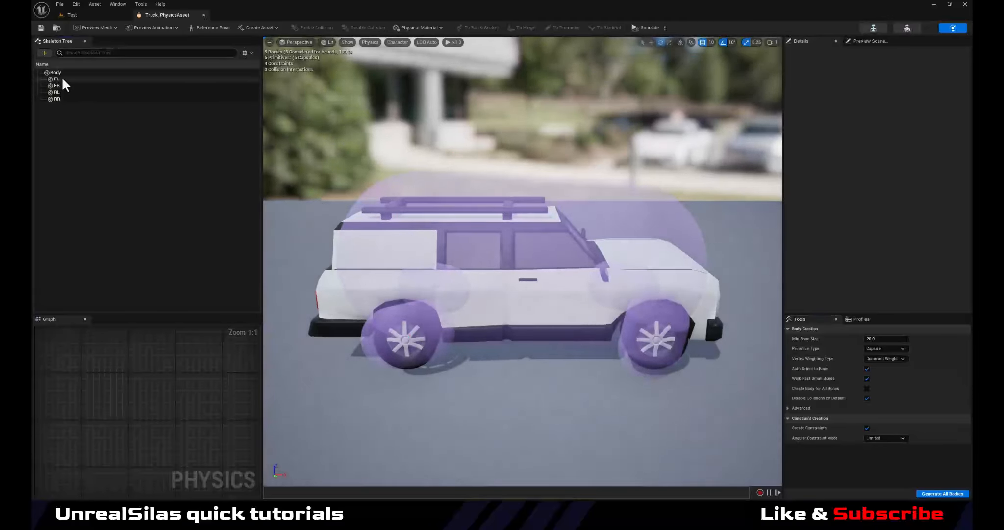
left_click(62, 99, "shift")
key("Delete")
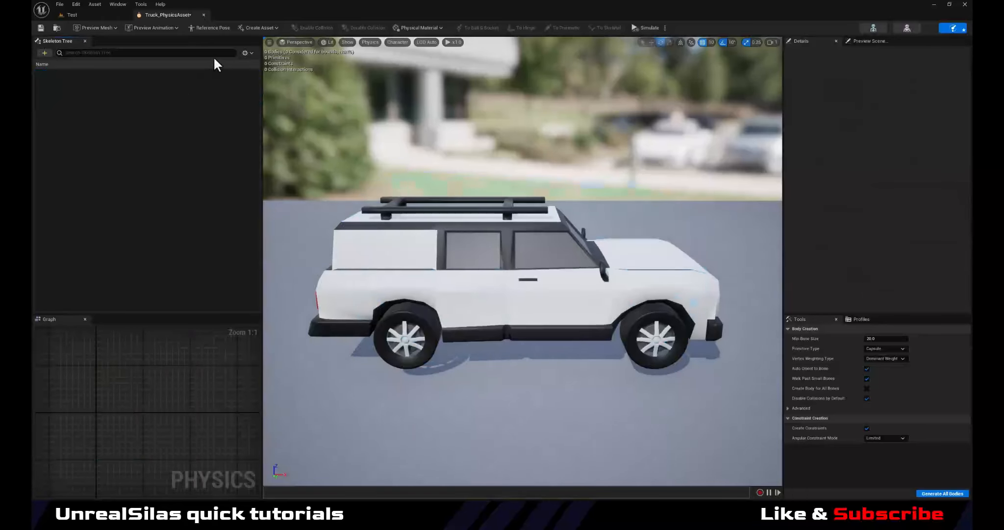
- Show all bones in the skeleton tree and add a Single Convex Hull physics body to the Body bone
left_click(245, 53)
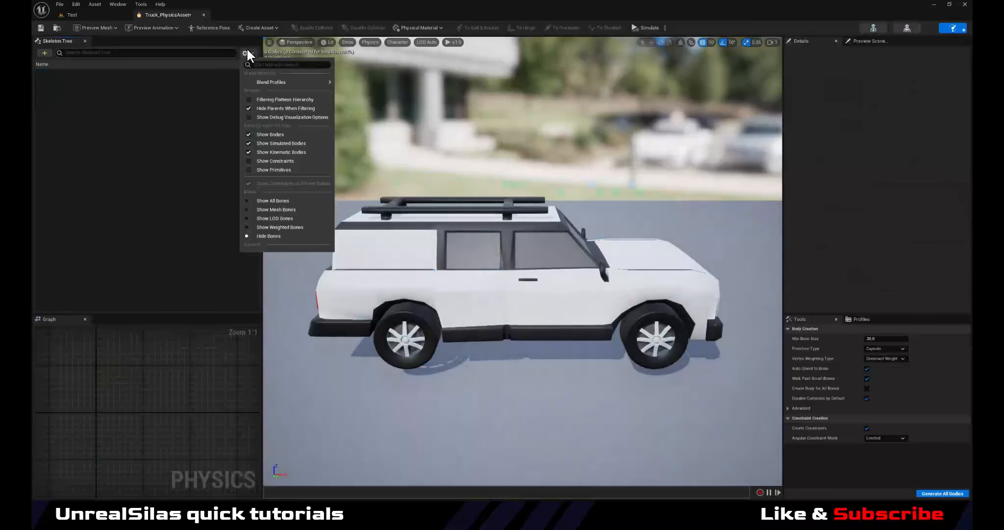
left_click(265, 200)
left_click(60, 72)
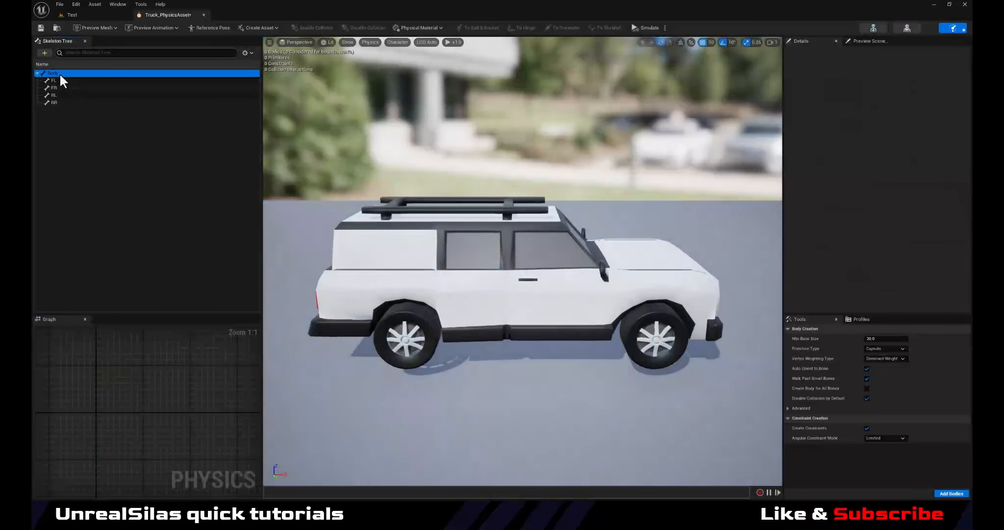
left_click(882, 348)
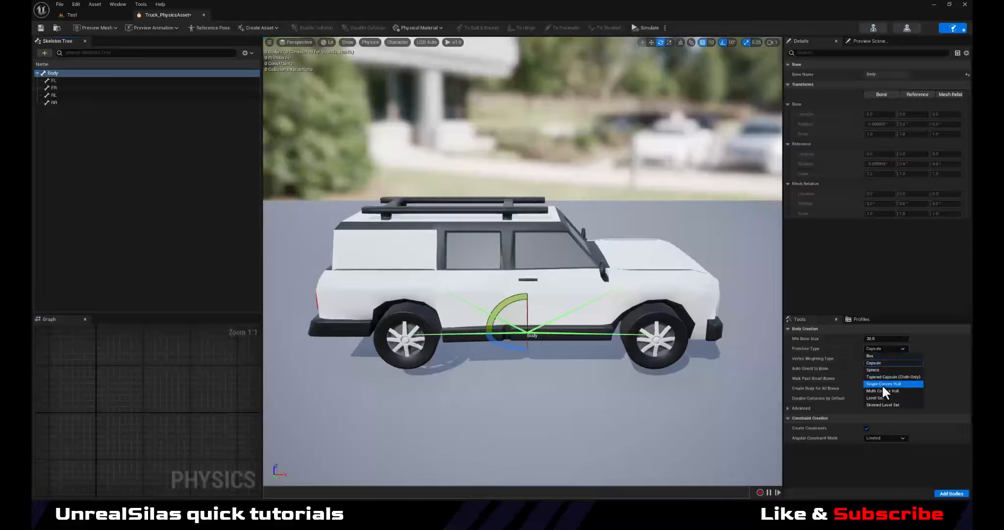
left_click(881, 383)
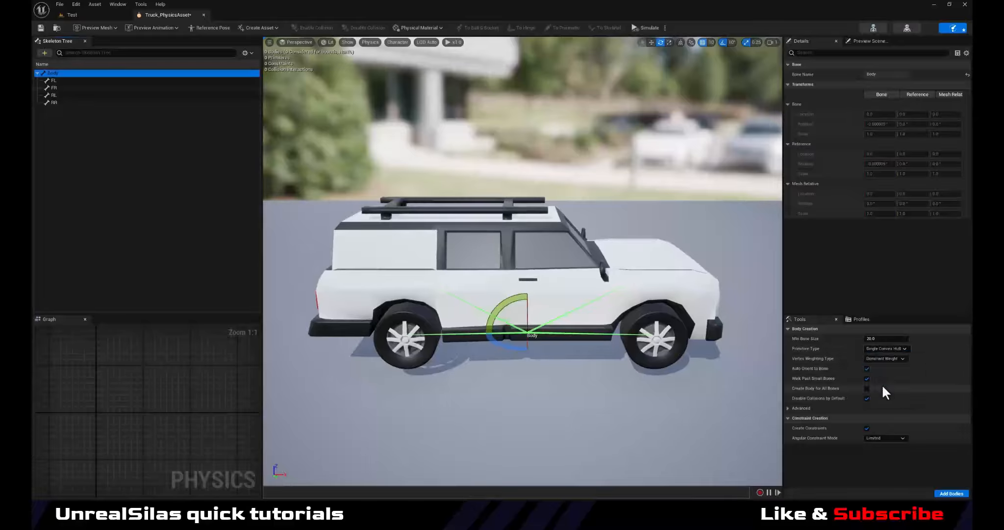
left_click(946, 494)
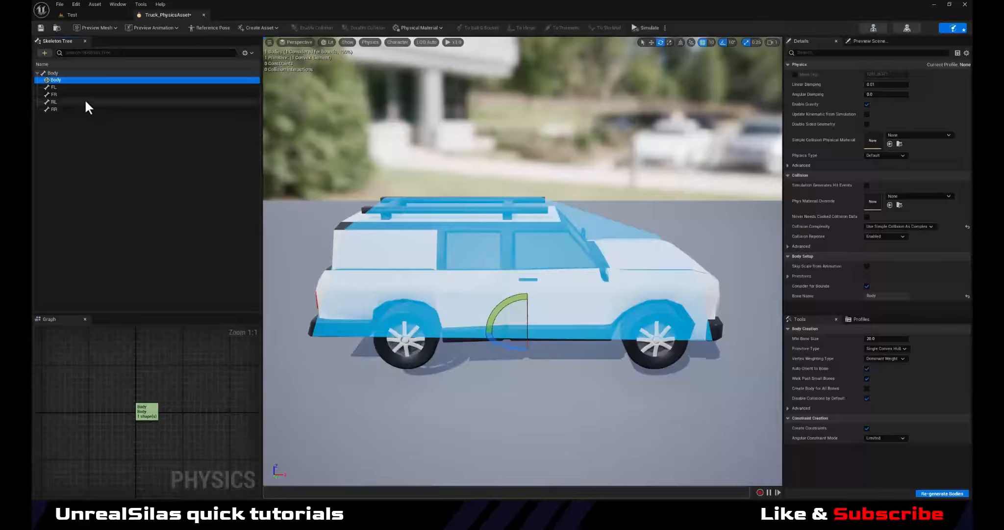
- Add Sphere physics bodies to the four wheel bones FL, FR, RL and RR, and close the physics asset
left_click(54, 86)
left_click(54, 109, "shift")
left_click(890, 349)
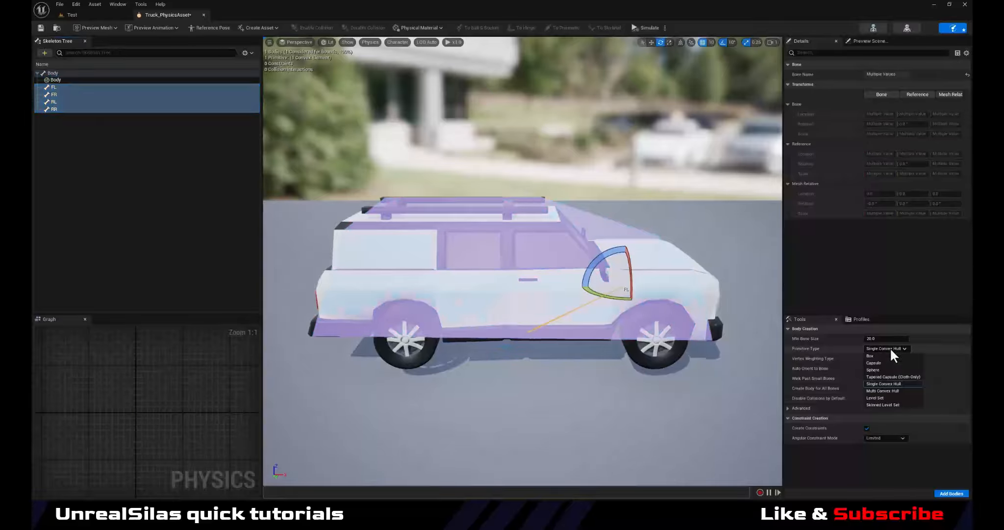
left_click(874, 369)
left_click(944, 494)
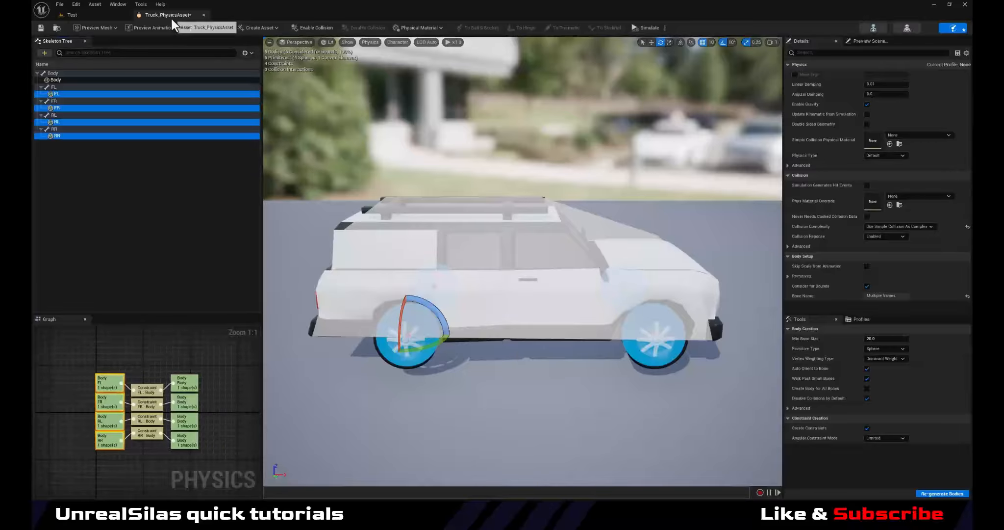
middle_click(171, 17)
- Create a Game Mode Base blueprint named GM_Car in the Blueprints folder
key("ctrl+space")
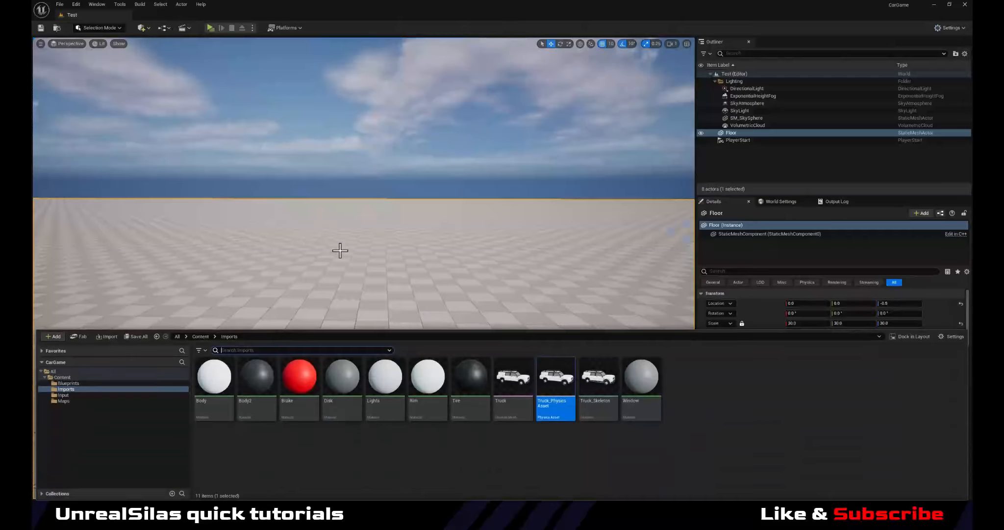
left_click(77, 383)
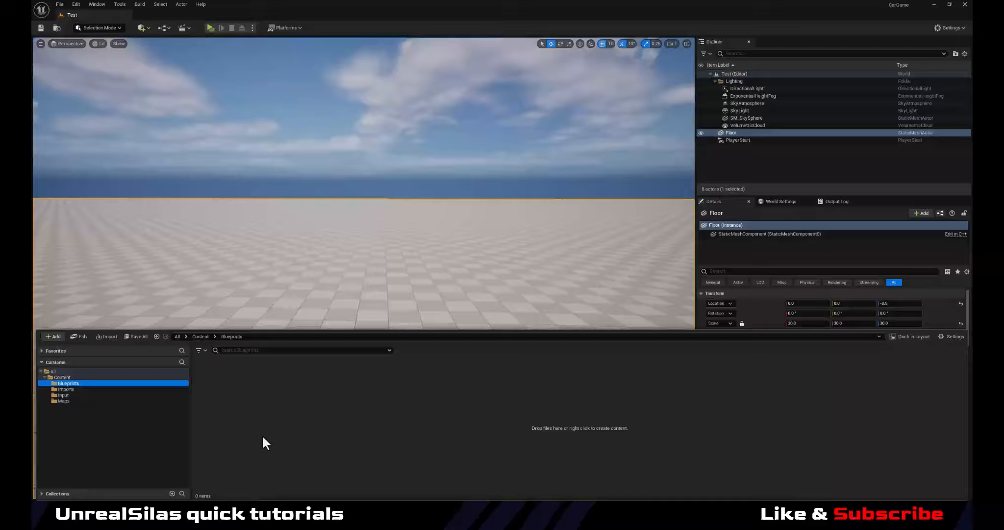
right_click(271, 409)
left_click(308, 181)
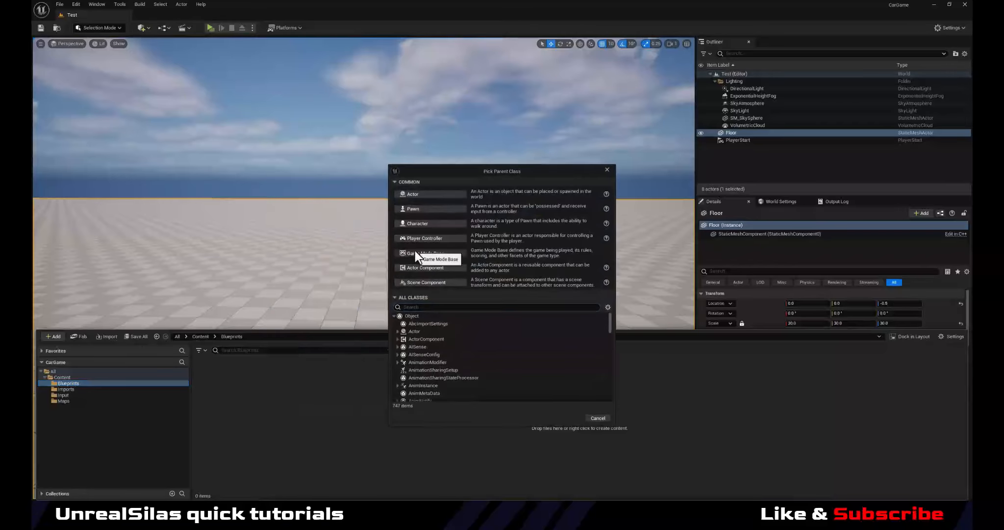
left_click(415, 251)
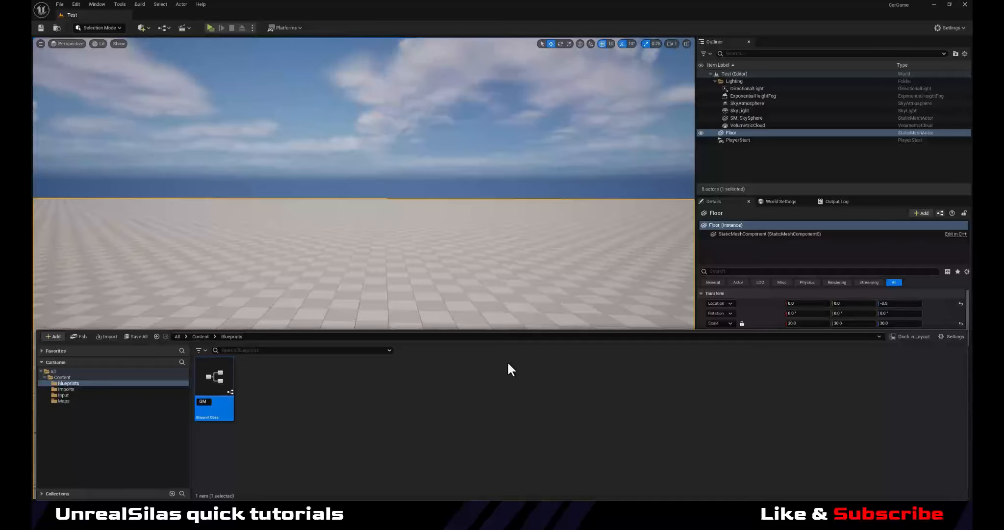
type("GM_Car")
key("Return")
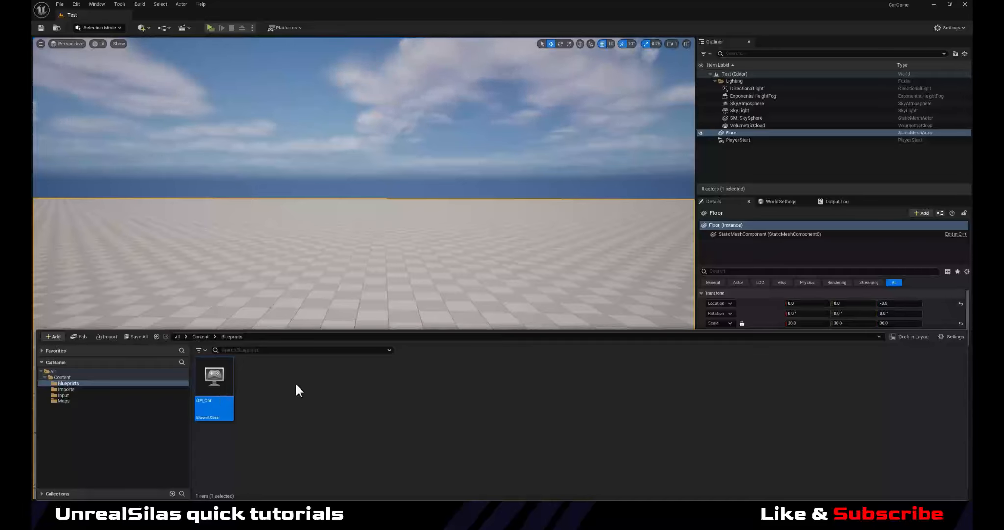
- Set the level's GameMode Override to GM_Car in the world settings
key("ctrl+space")
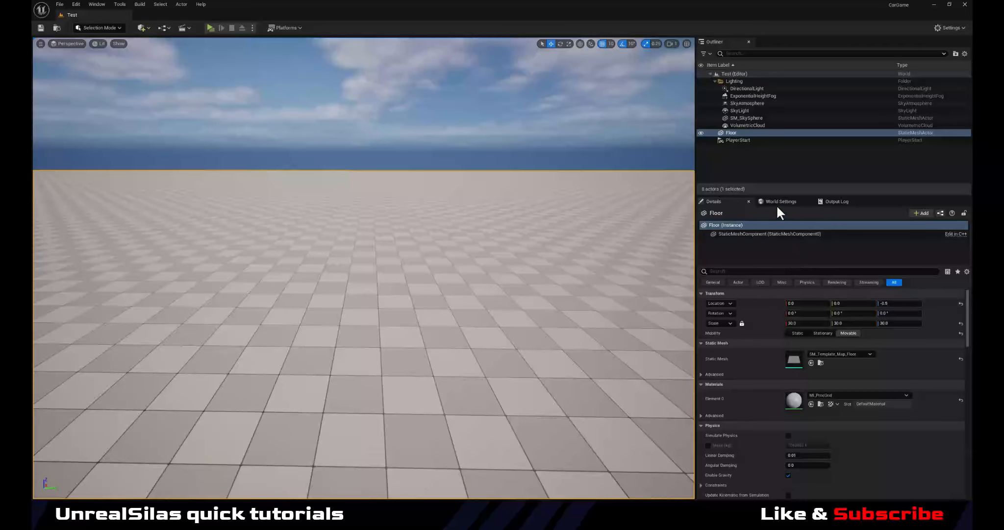
left_click(777, 202)
left_click(858, 265)
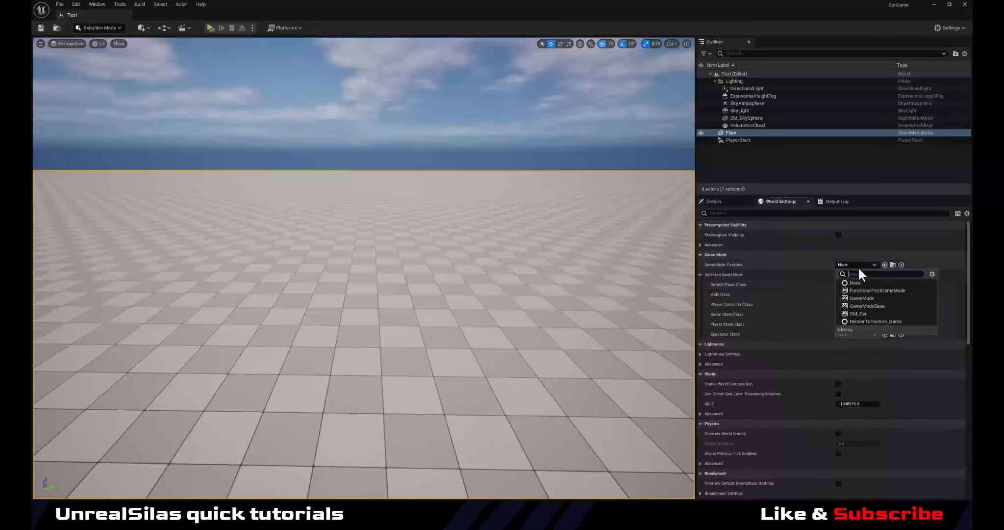
left_click(862, 314)
- Create a blueprint named BP_Car in the Blueprints folder with WheeledVehiclePawn as its parent class
key("ctrl+space")
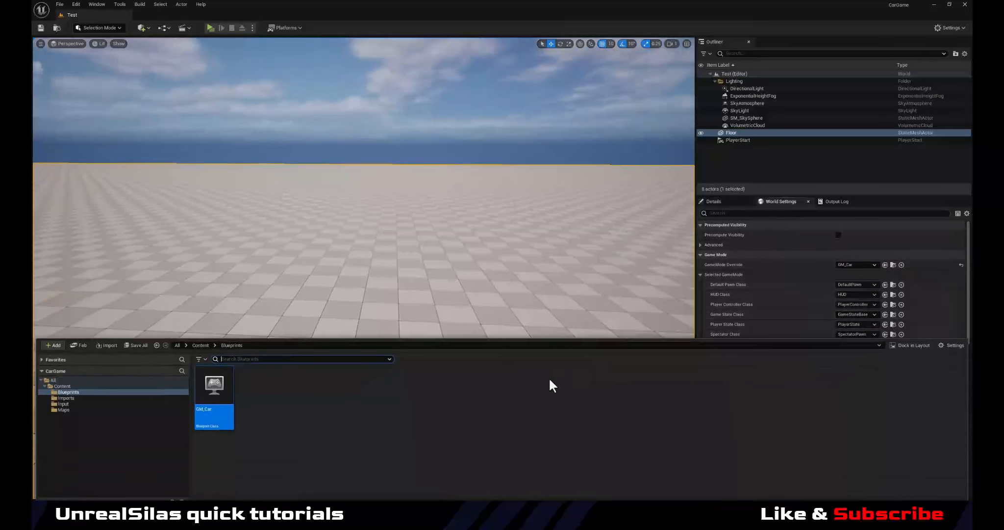
right_click(294, 406)
left_click(341, 171)
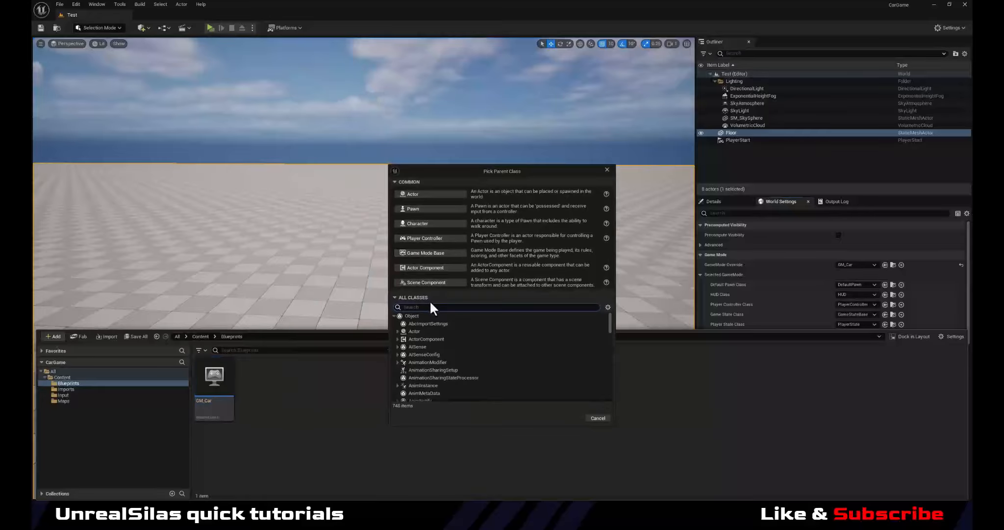
type("vehicle")
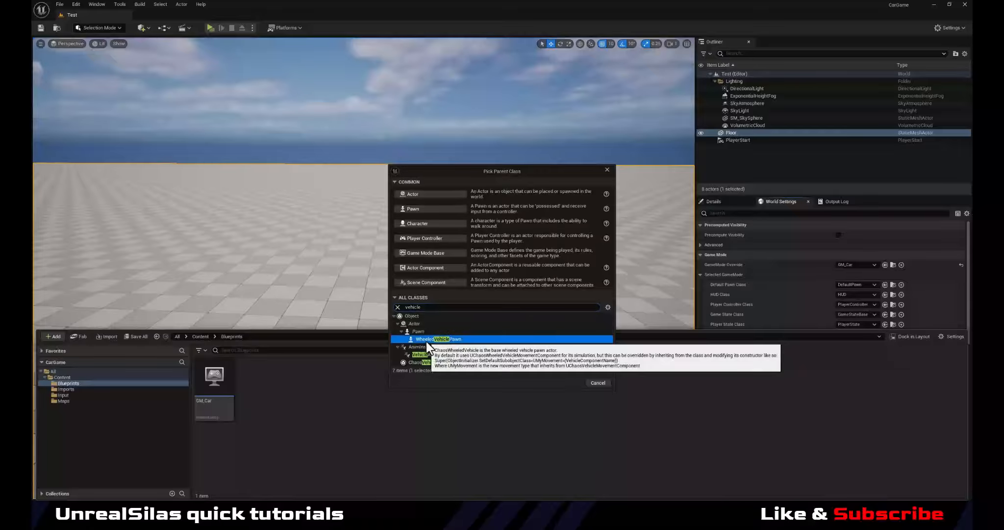
left_click(432, 339)
left_click(565, 382)
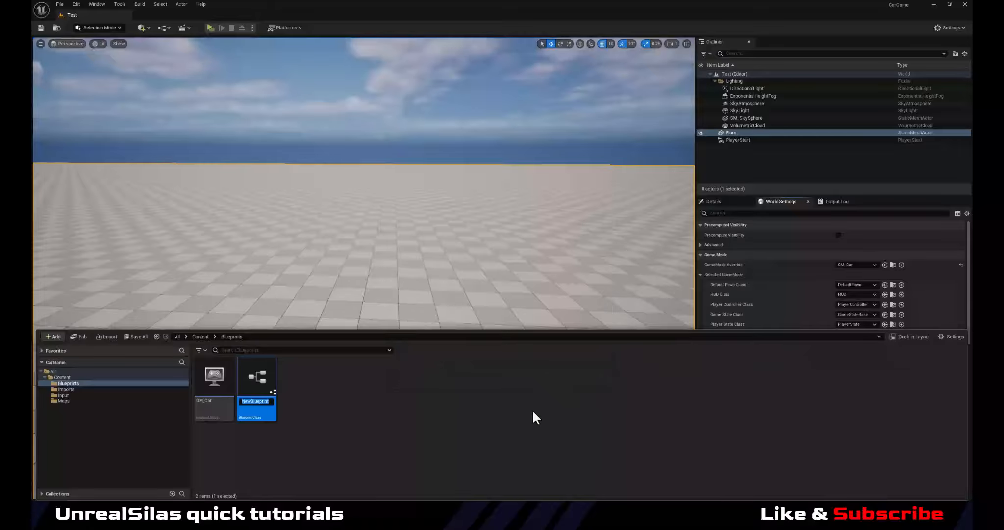
type("BP_Car")
key("Return")
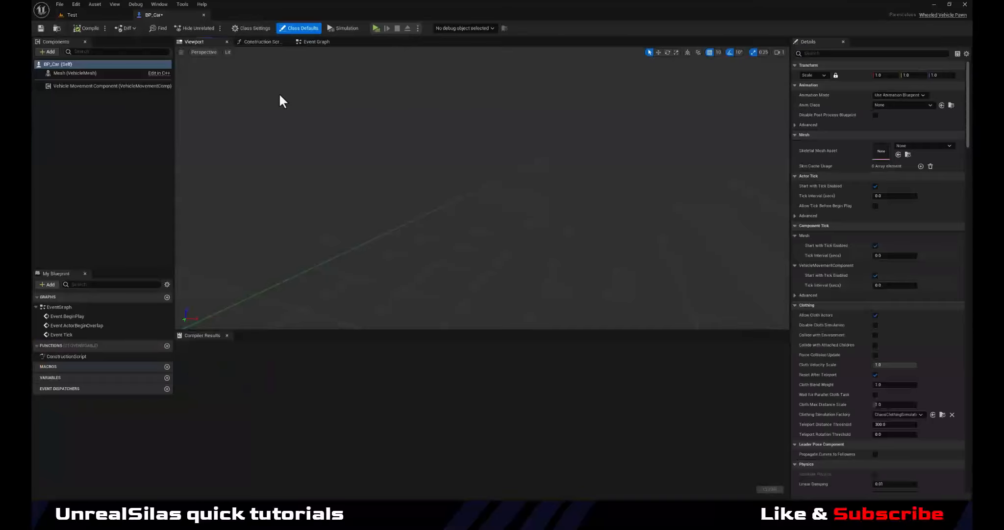
- Assign the Truck skeletal mesh to the Mesh component of BP_Car
left_click(58, 73)
left_click(903, 225)
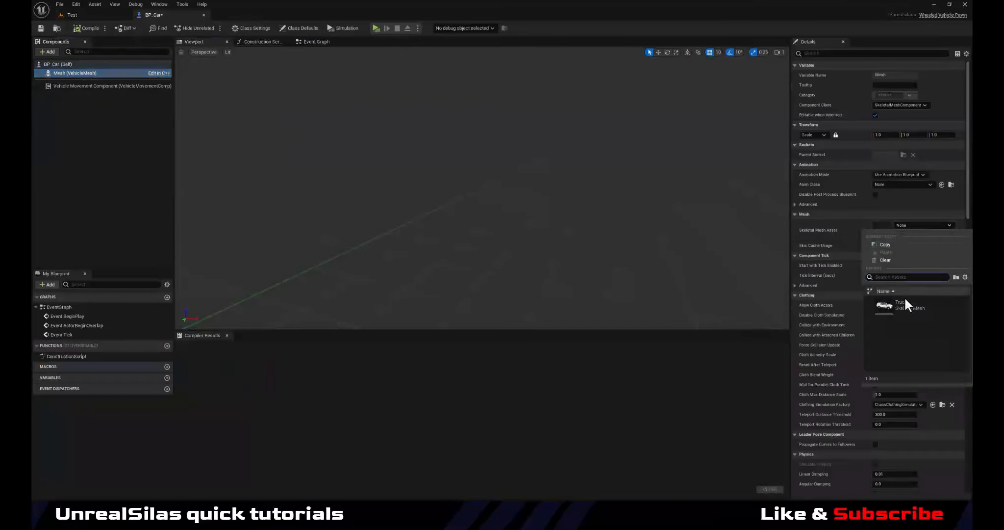
left_click(900, 300)
right_click_drag(589, 253, 607, 234)
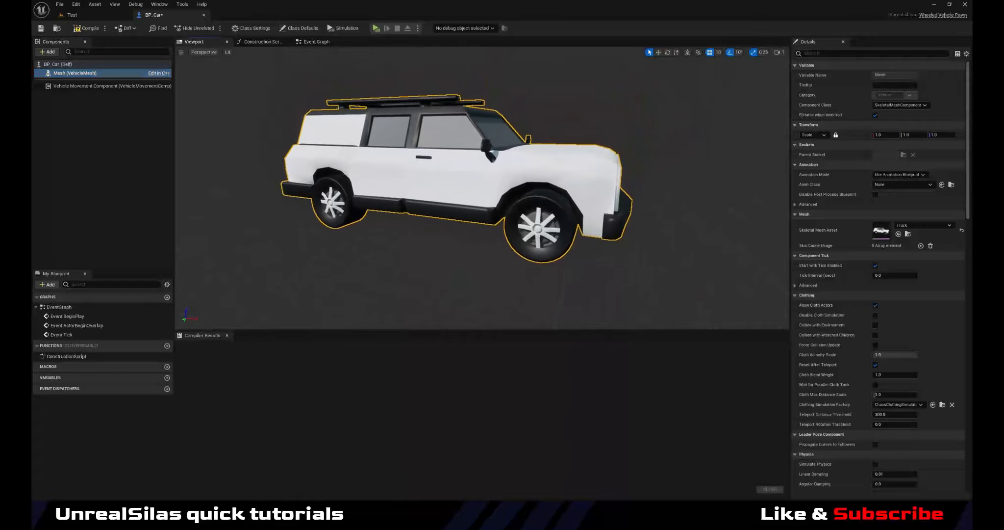
- Add four Wheel Setups elements to the Vehicle Movement Component and expand them all
left_click(69, 87)
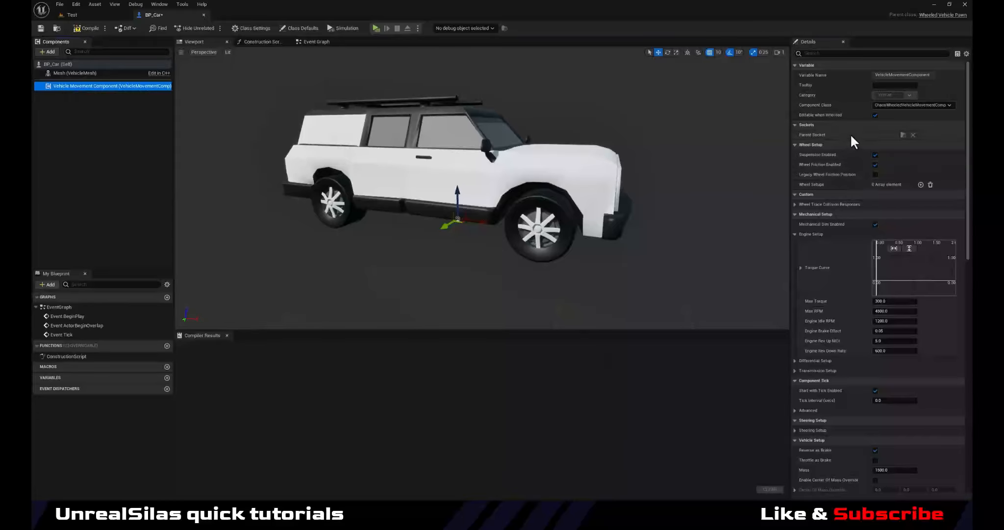
left_click(921, 184)
left_click(920, 184)
left_click(921, 184)
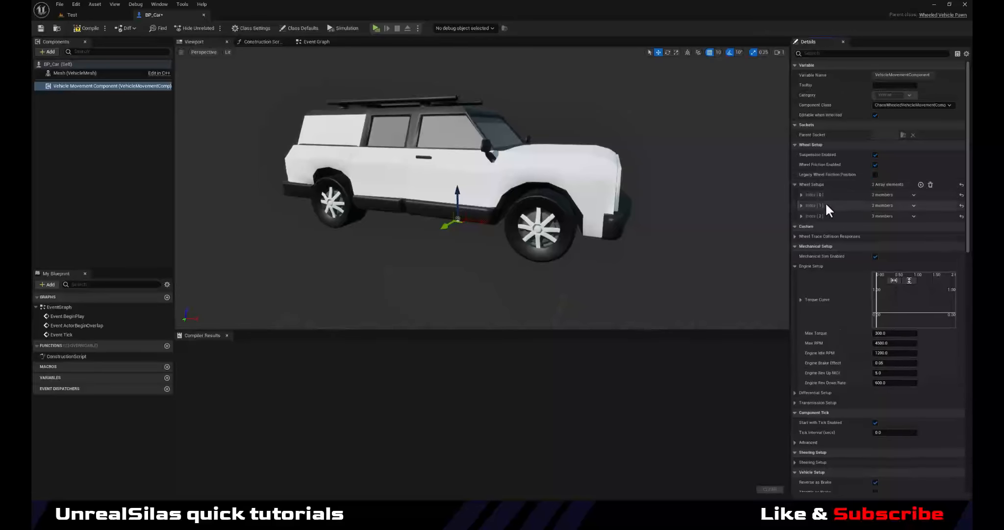
left_click(920, 184)
left_click(801, 226)
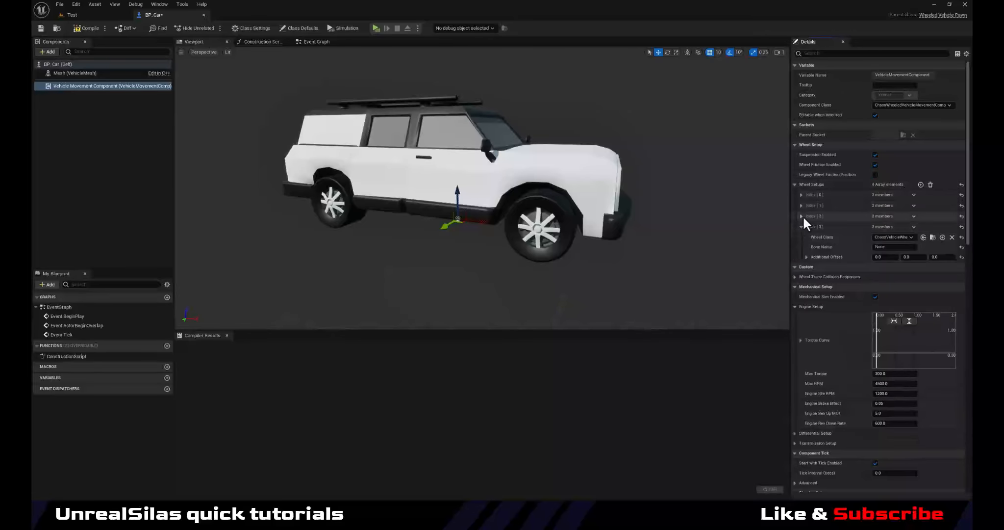
left_click(802, 216)
left_click(801, 205)
left_click(801, 195)
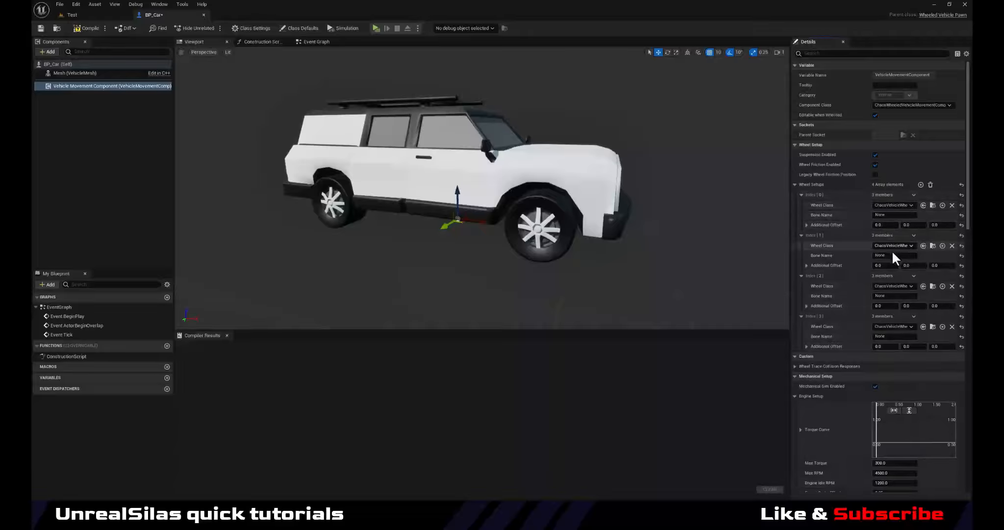
- Check the wheel bone names in Truck_Skeleton and set the four wheel setups' bone names to FL, FR, RL and RR
key("ctrl+space")
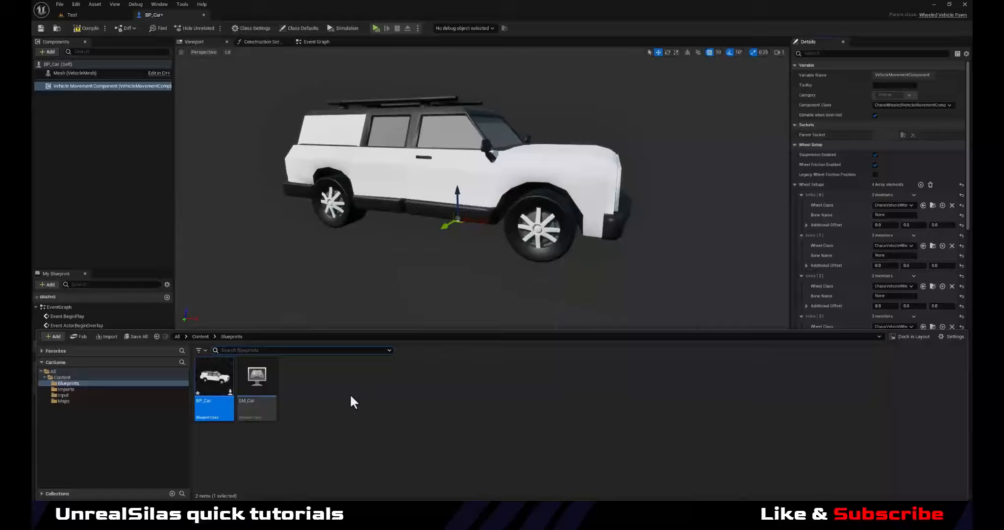
left_click(67, 389)
left_click(594, 377)
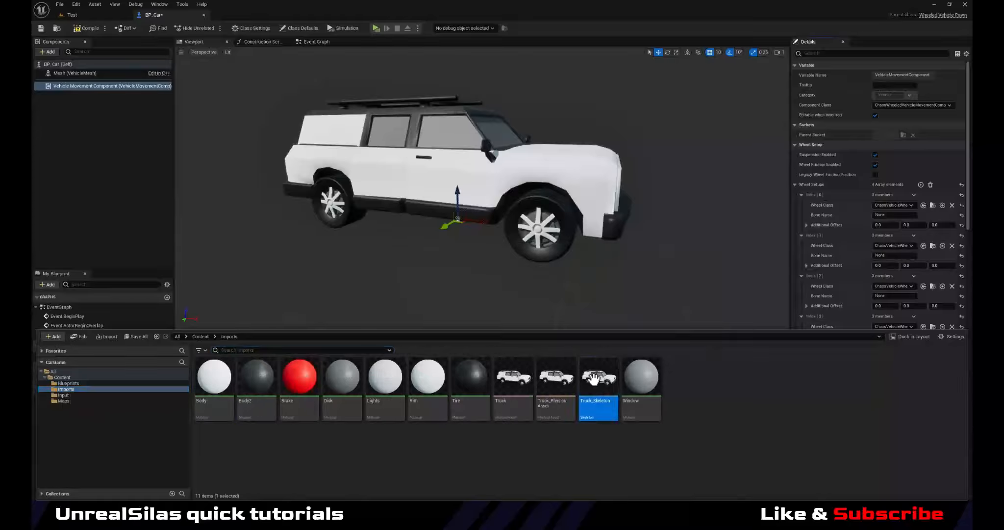
double_click(594, 377)
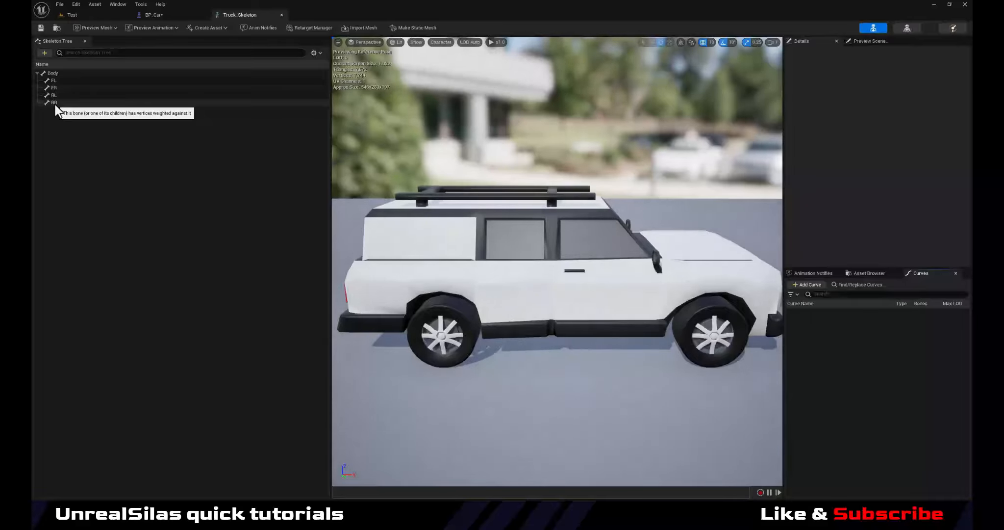
left_click(147, 16)
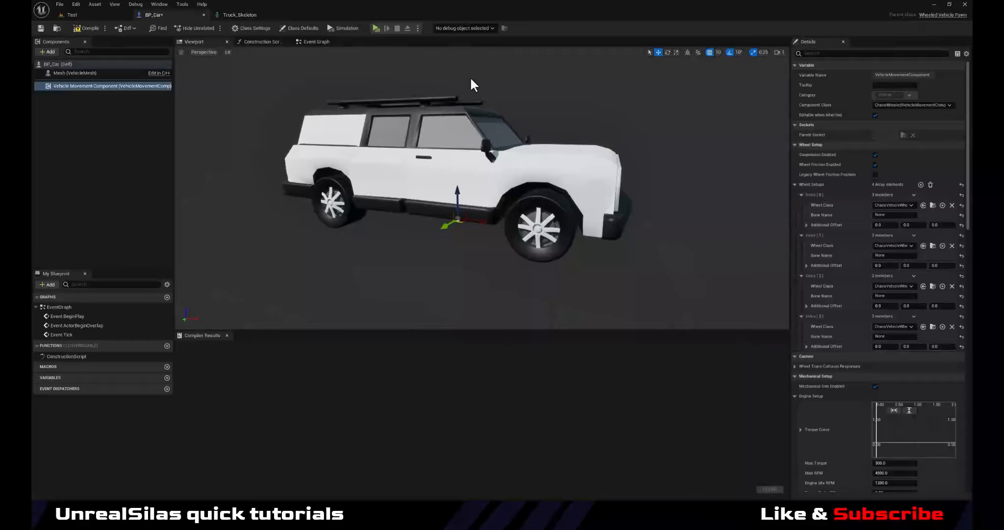
left_click(891, 215)
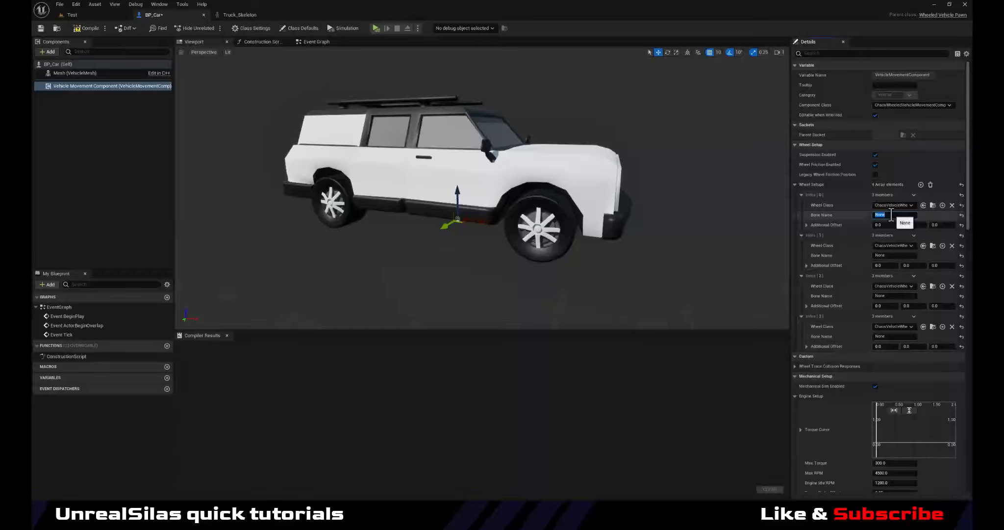
type("FL")
key("Return")
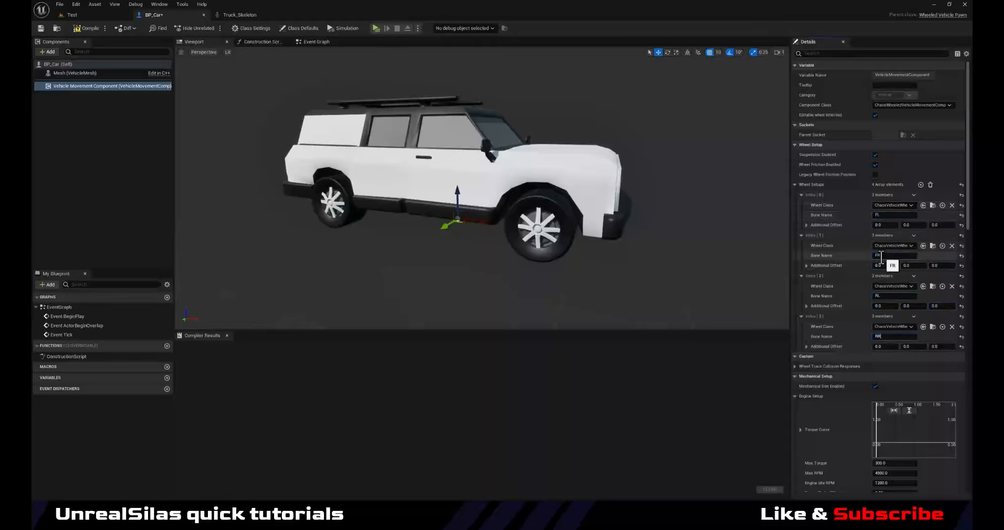
left_click(888, 337)
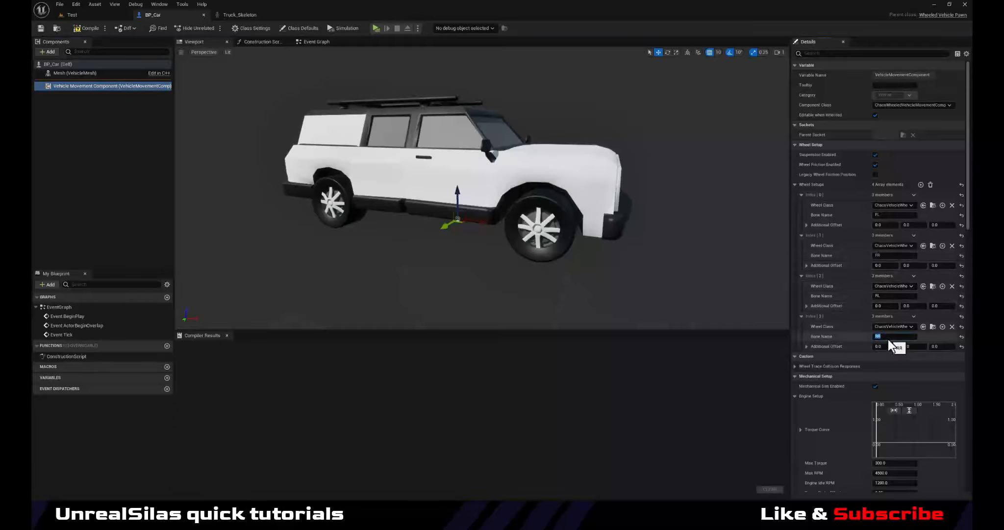
left_click(888, 339)
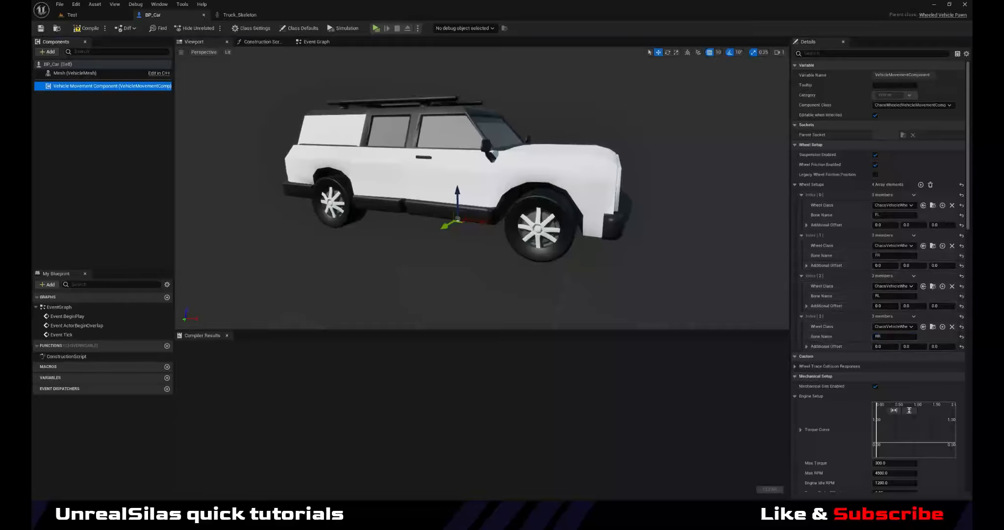
- Enable Simulate Physics on the Mesh component of BP_Car
left_click(67, 73)
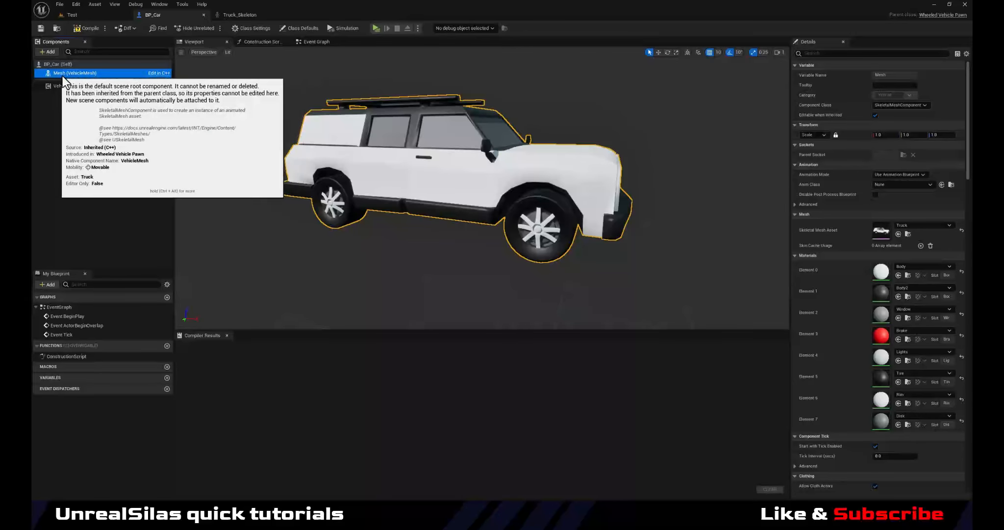
scroll(849, 323, "down", 10)
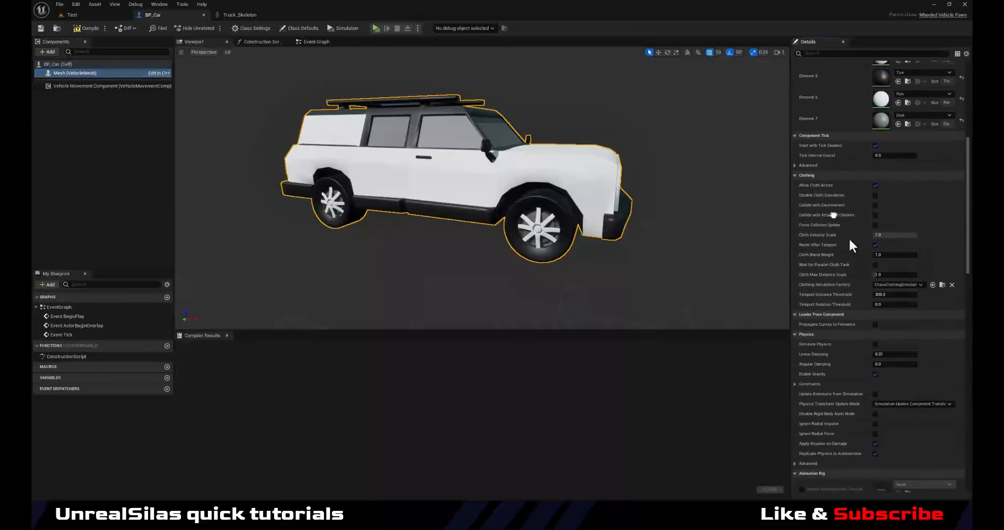
left_click(875, 330)
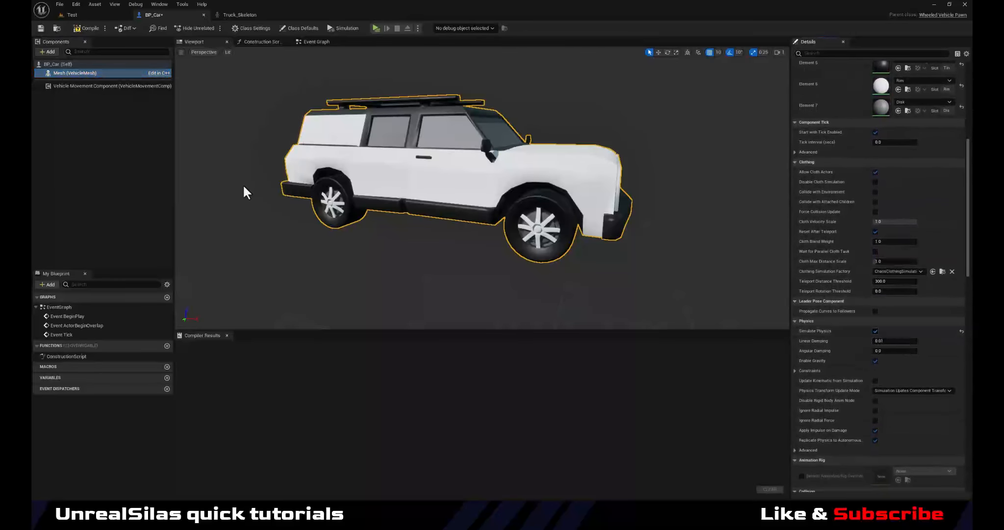
- Add a Spring Arm component under the vehicle mesh and a Camera component attached to the spring arm
left_click(55, 51)
type("ca")
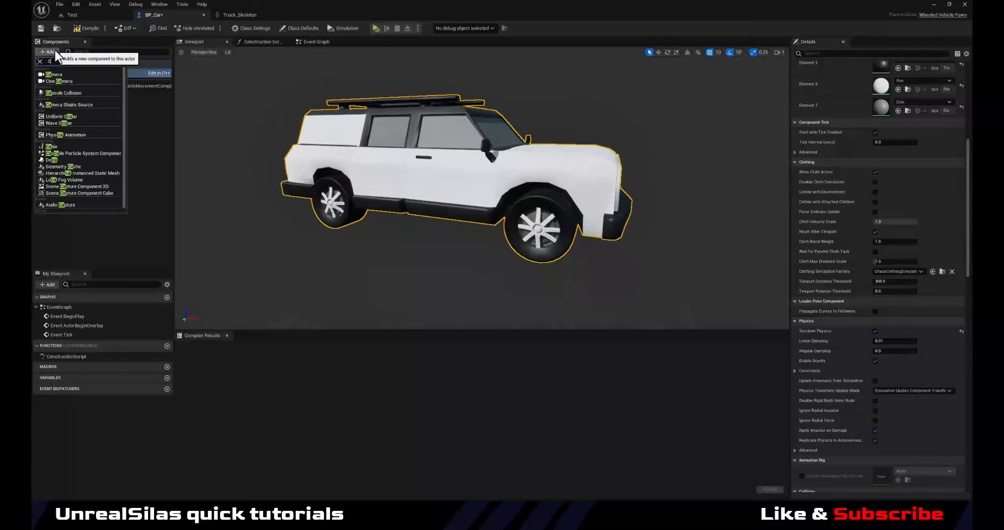
type("PRIN")
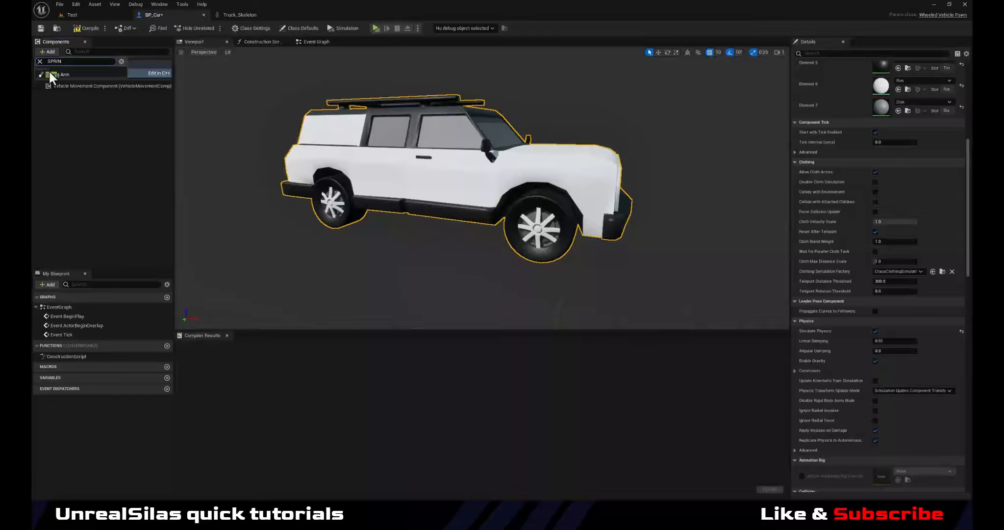
left_click(50, 72)
left_click(50, 52)
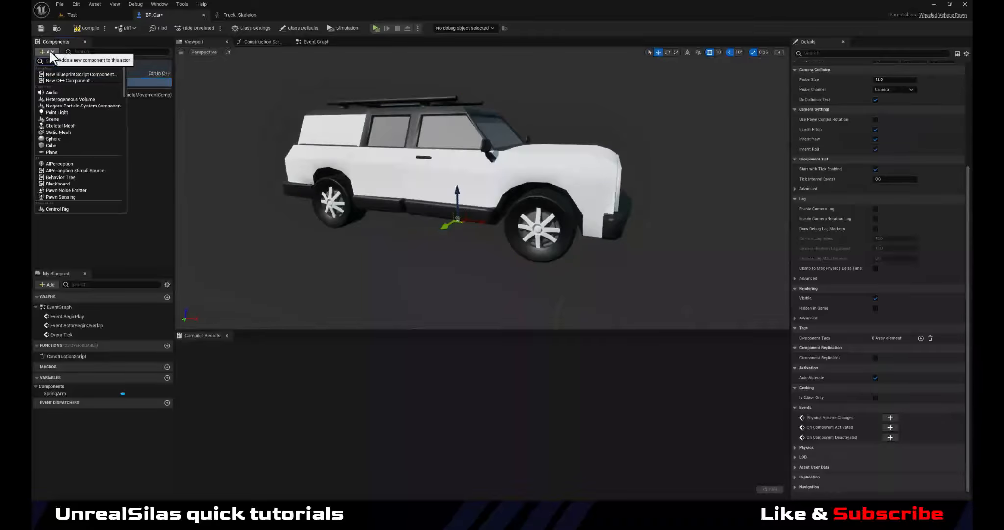
type("CAMERA")
key("Return")
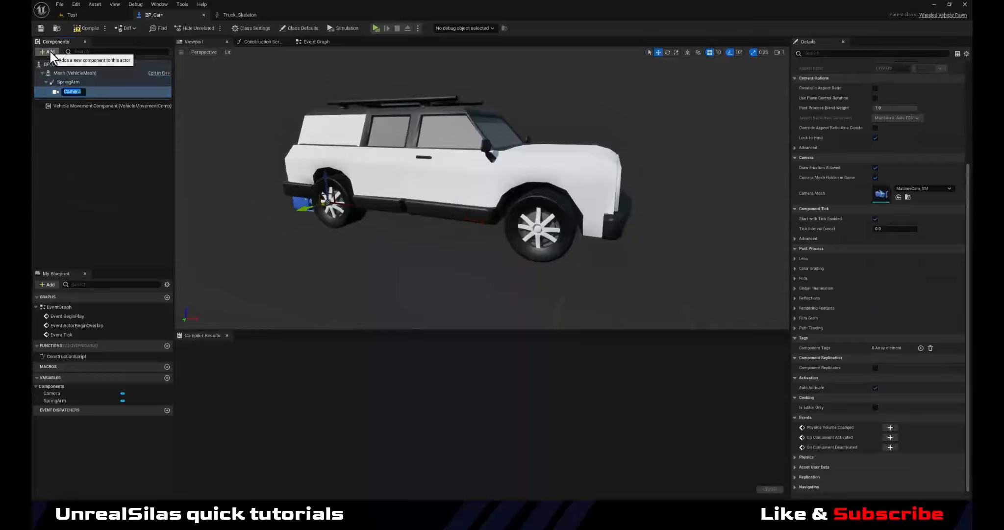
- Set the spring arm's target arm length to 800
left_click(79, 82)
right_click_drag(456, 213, 439, 214)
key("s")
scroll(884, 158, "up", 5)
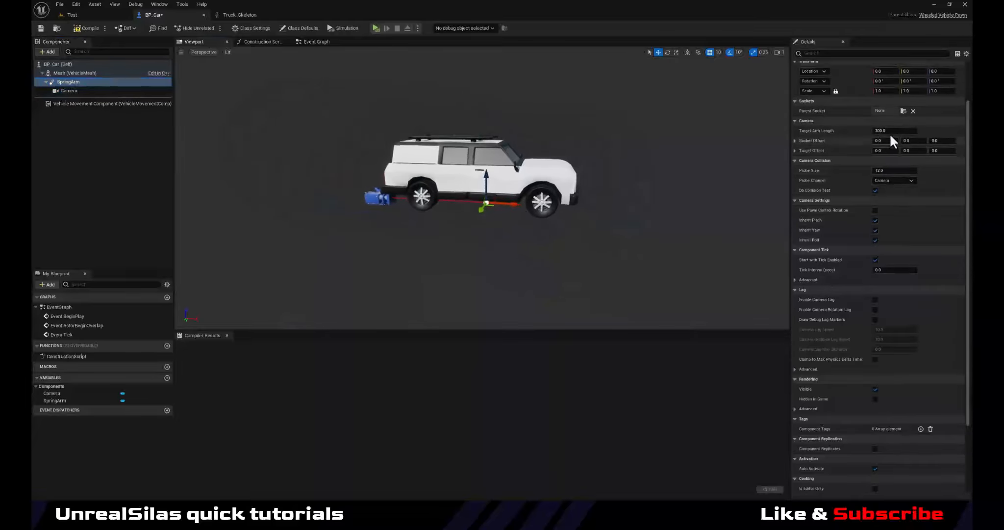
left_click(888, 130)
type("800")
key("Return")
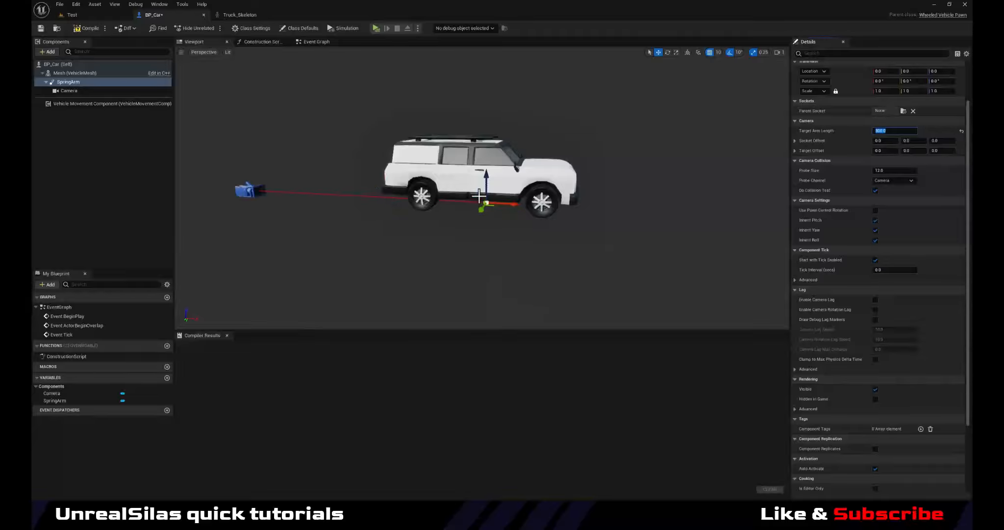
- Raise the spring arm to a Z location of 90, tilt it to a rotation of -20° on Y, and compile BP_Car
left_click_drag(487, 173, 533, 186)
key("e")
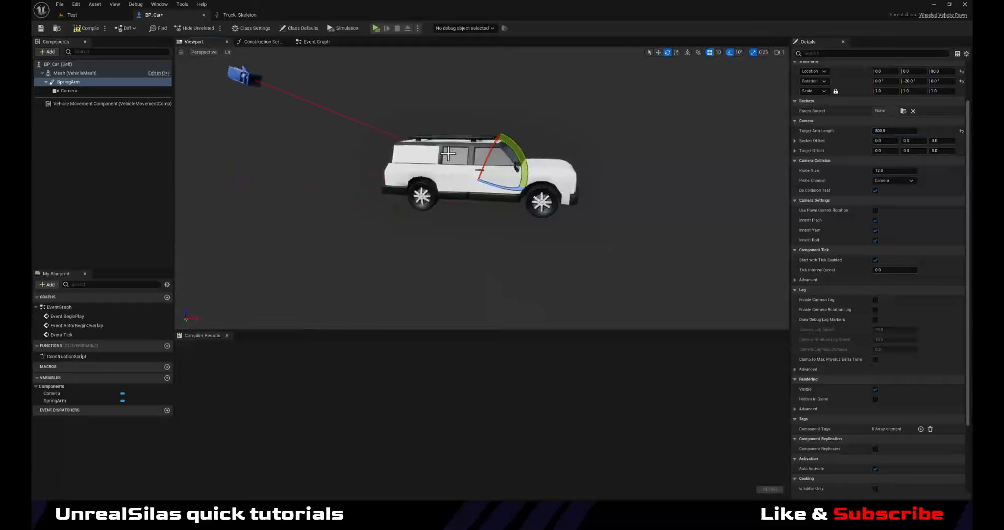
left_click(87, 28)
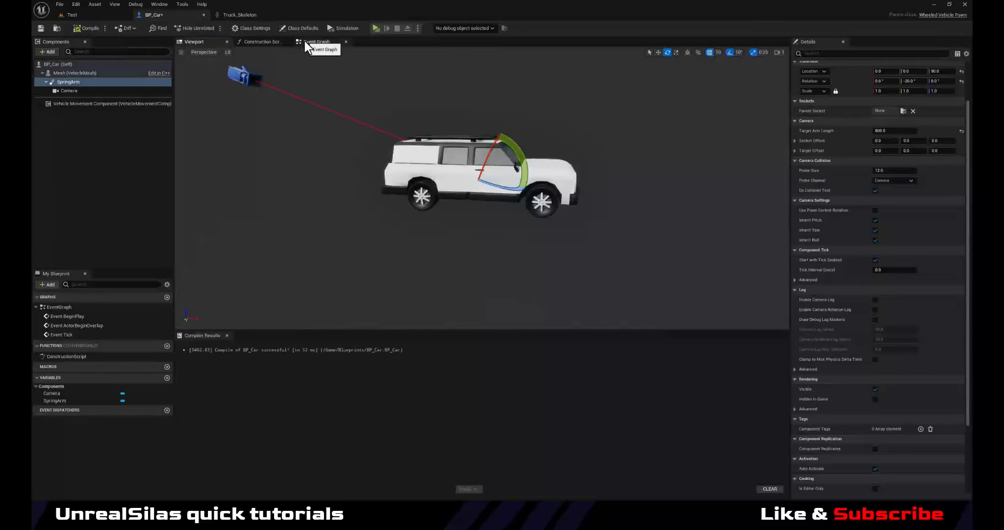
right_click_drag(448, 231, 453, 231)
key("w")
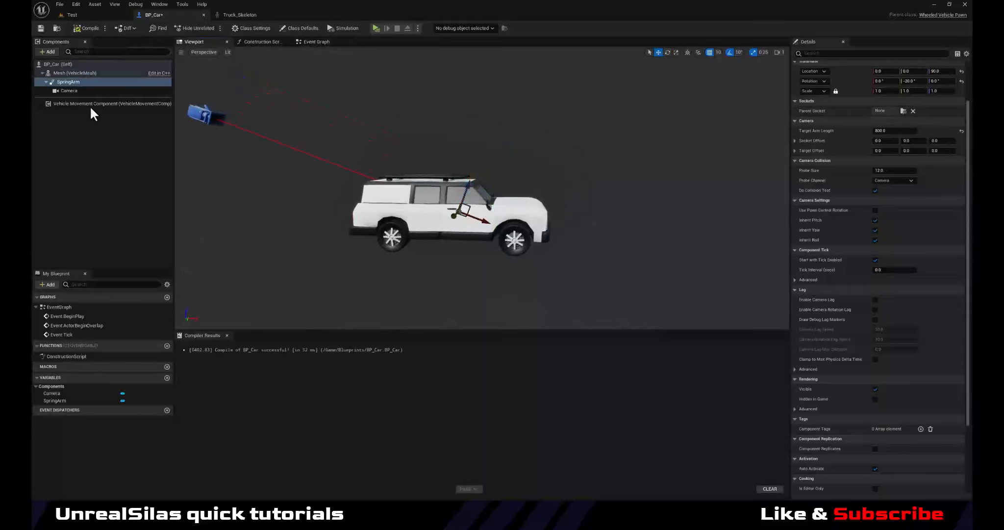
- Create a blueprint class based on ChaosVehicleWheel in the Blueprints folder and name it RearWheel
left_click(74, 103)
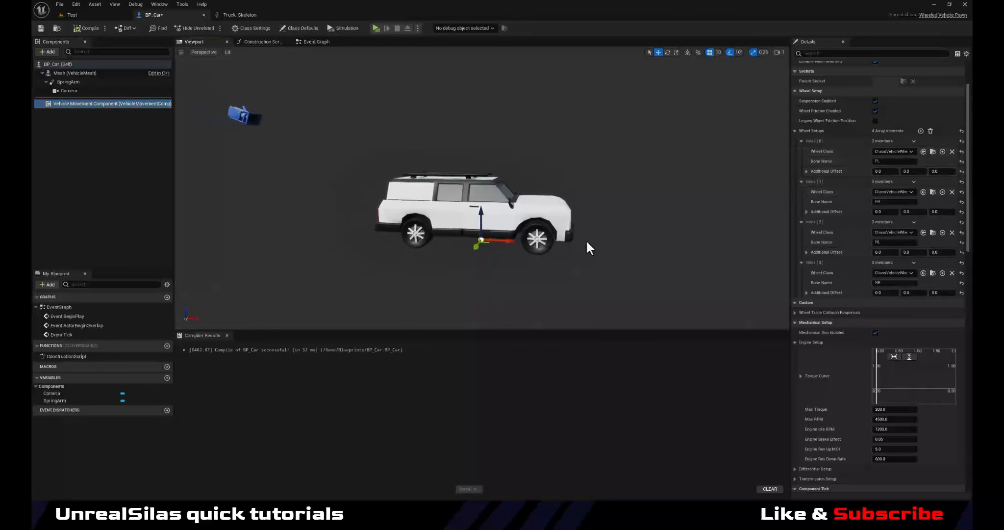
left_click(898, 151)
left_click(897, 152)
key("ctrl+space")
left_click(66, 384)
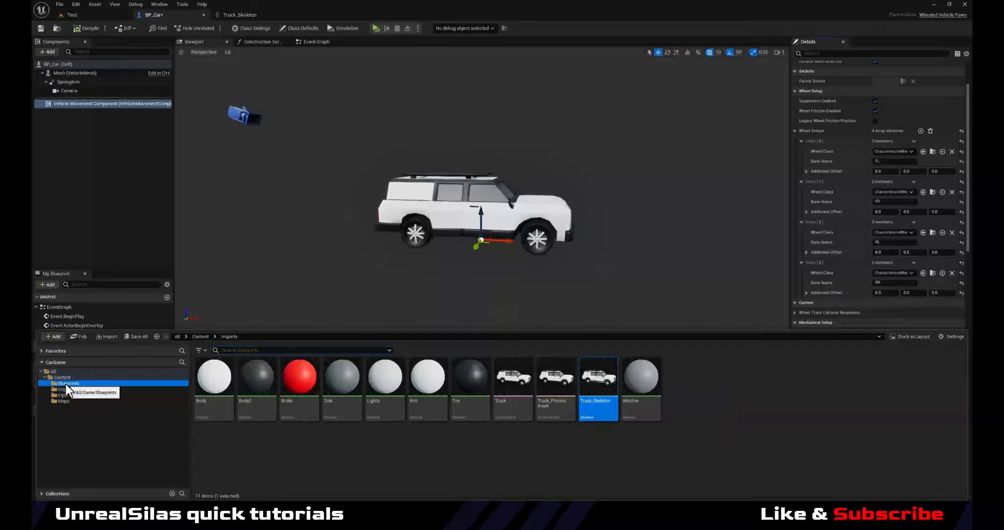
right_click(342, 418)
left_click(384, 188)
type("WHEEL")
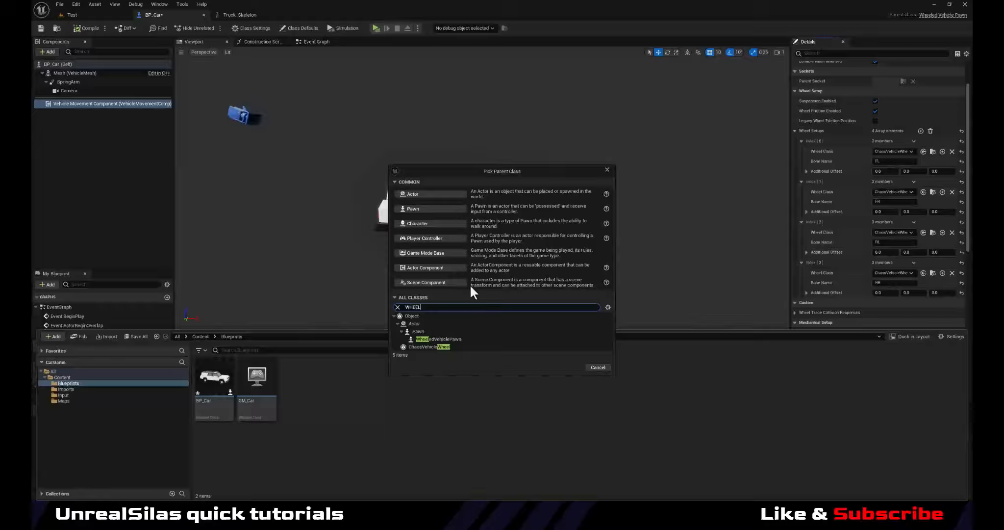
left_click(428, 347)
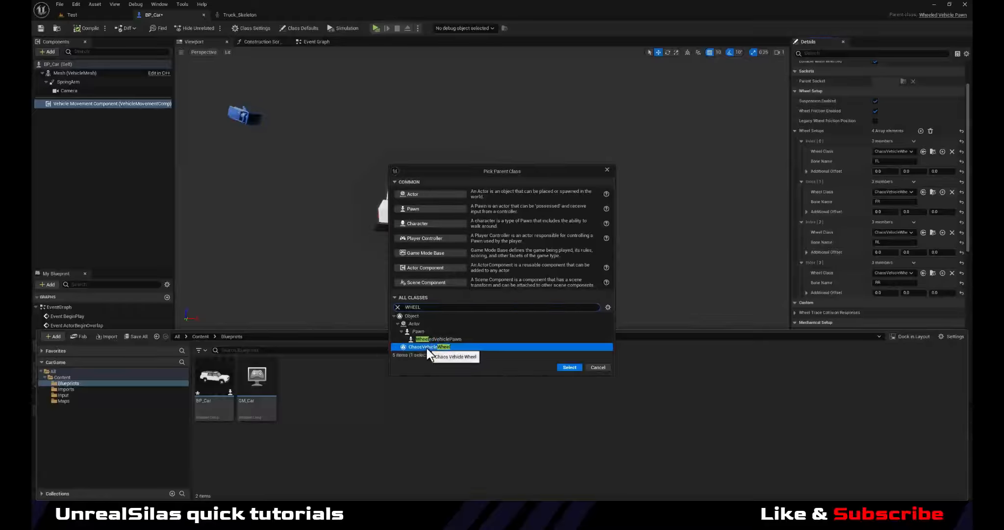
left_click(568, 367)
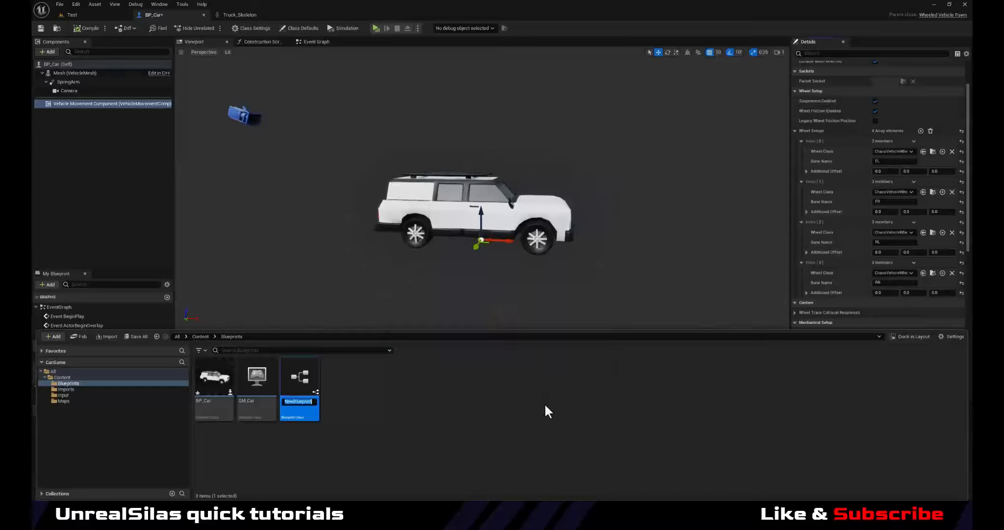
type("RearWheel")
key("Return")
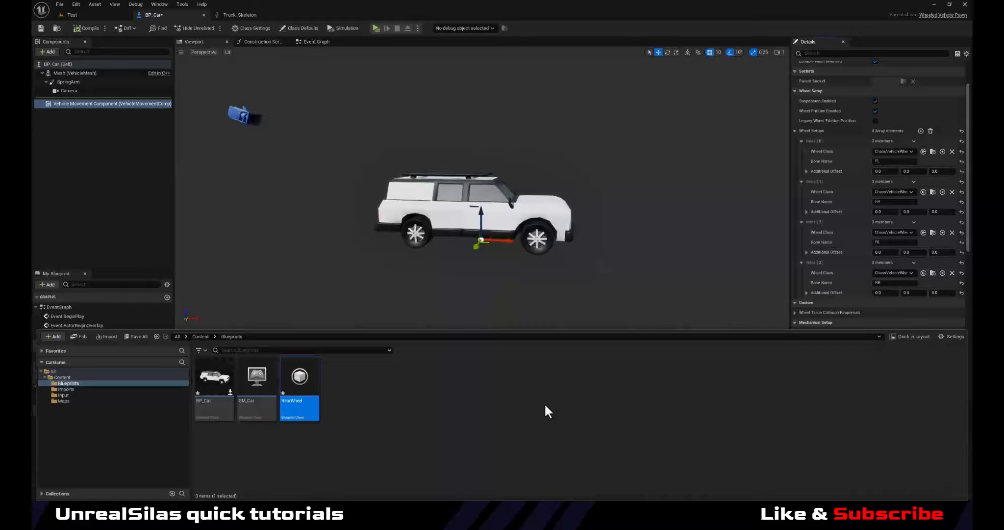
- Duplicate the RearWheel blueprint and name the copy FrontWheel
key("ctrl+d")
type("FrontWheel")
key("Return")
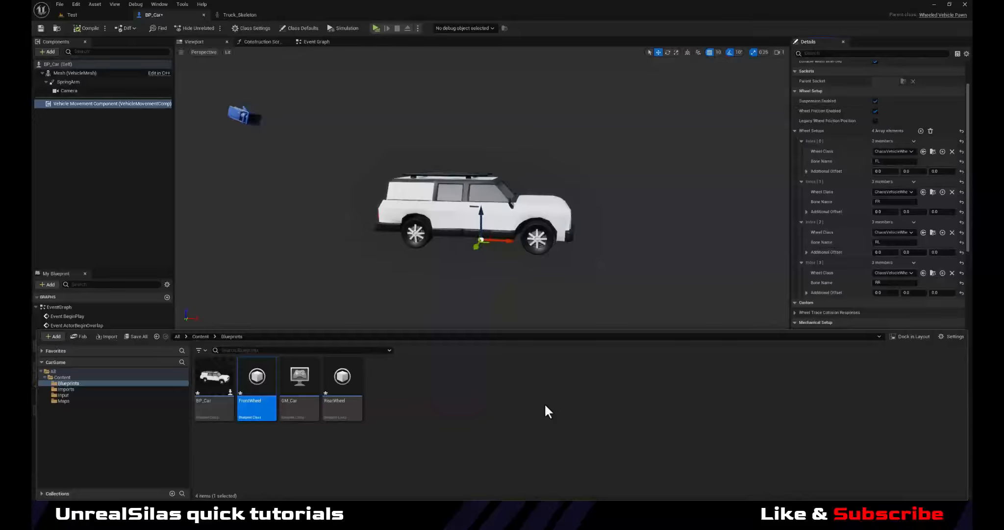
- In RearWheel, set the axle type to Rear and the wheel radius to 40, and enable Affected by Handbrake and Affected by Engine
double_click(334, 382)
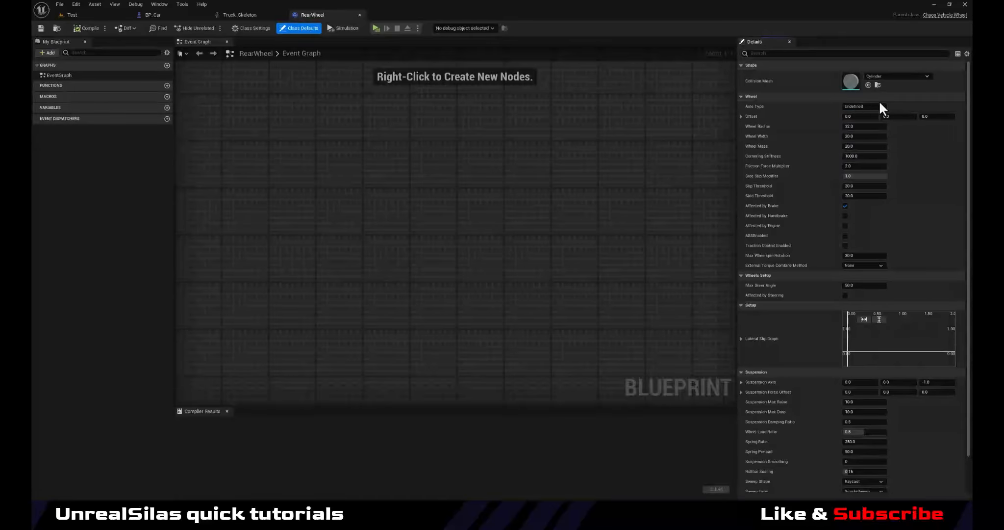
left_click(858, 128)
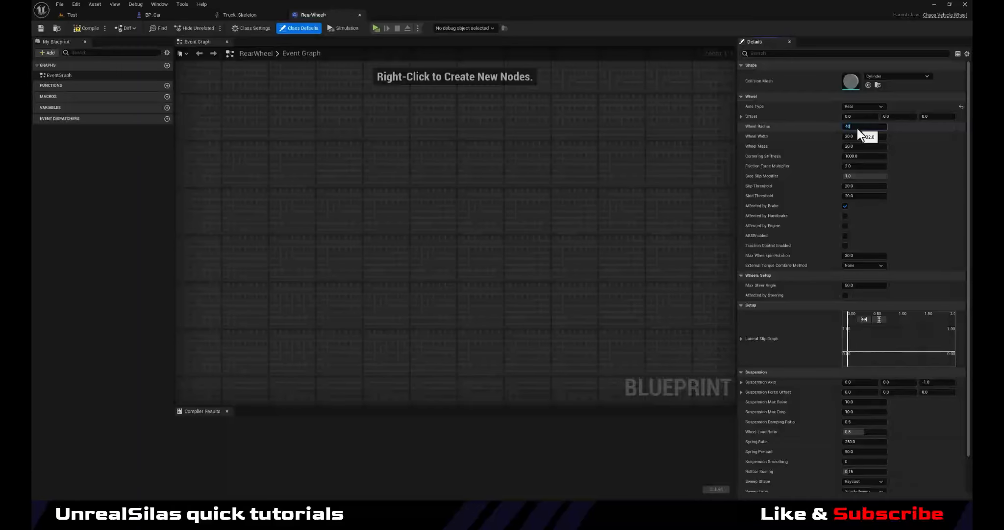
key("Return")
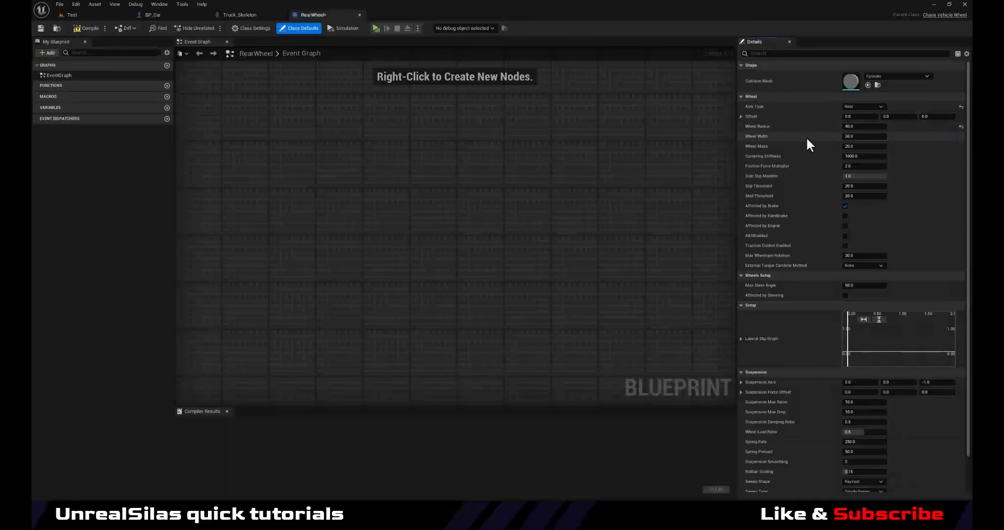
left_click(845, 216)
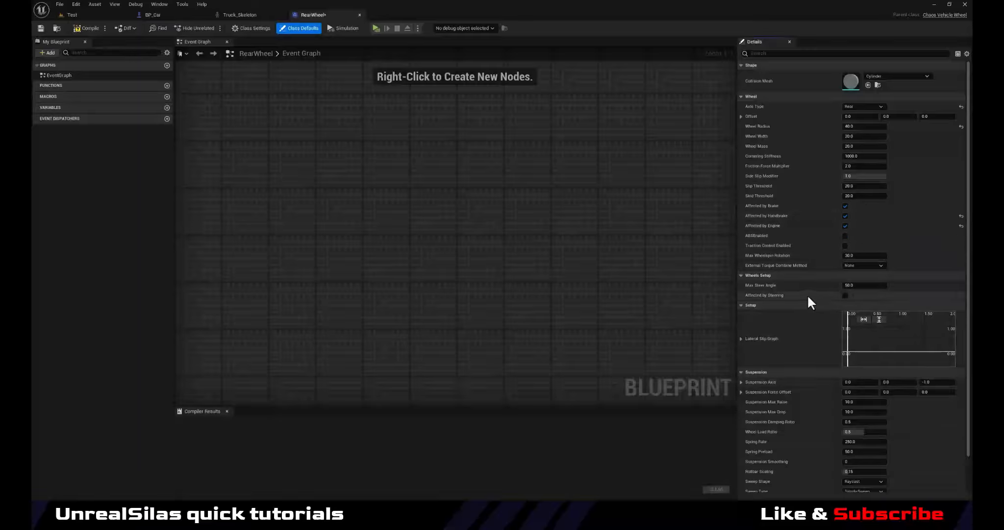
- Open the FrontWheel blueprint and set its axle type to Front and wheel radius to 40
key("ctrl+space")
double_click(269, 394)
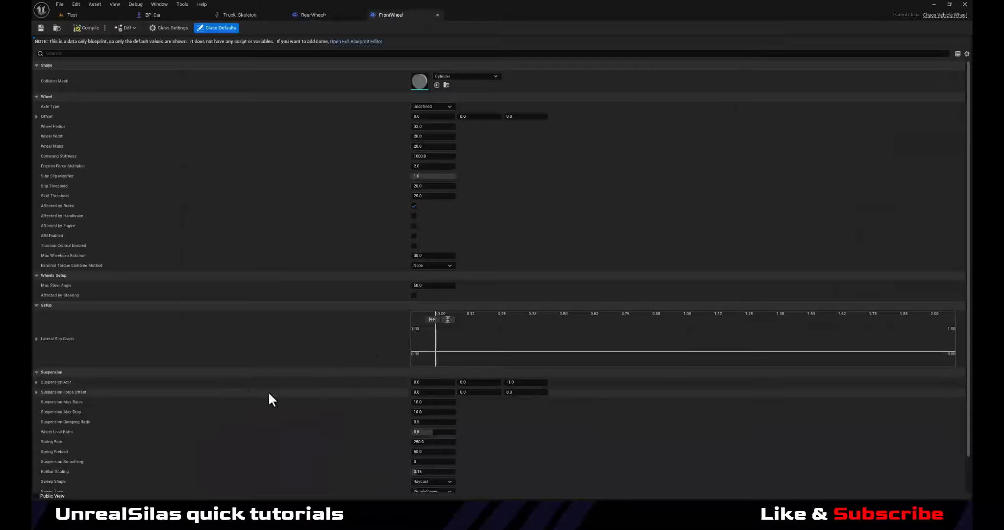
left_click(430, 108)
left_click(428, 120)
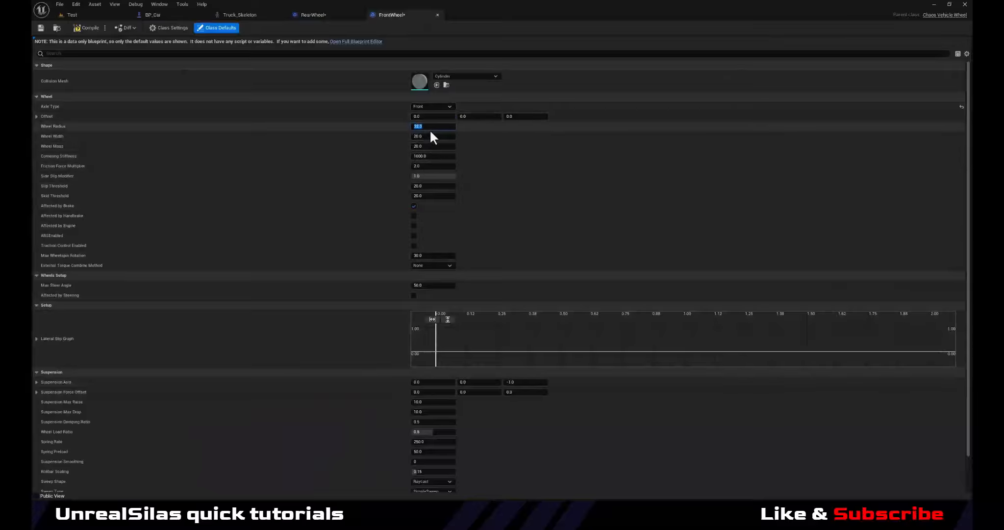
type("40")
key("Return")
scroll(422, 181, "down", 2)
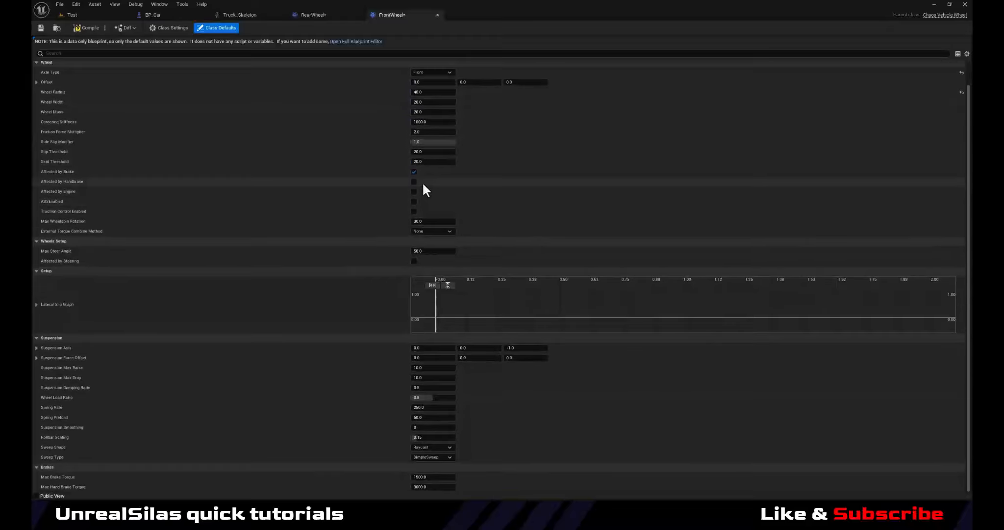